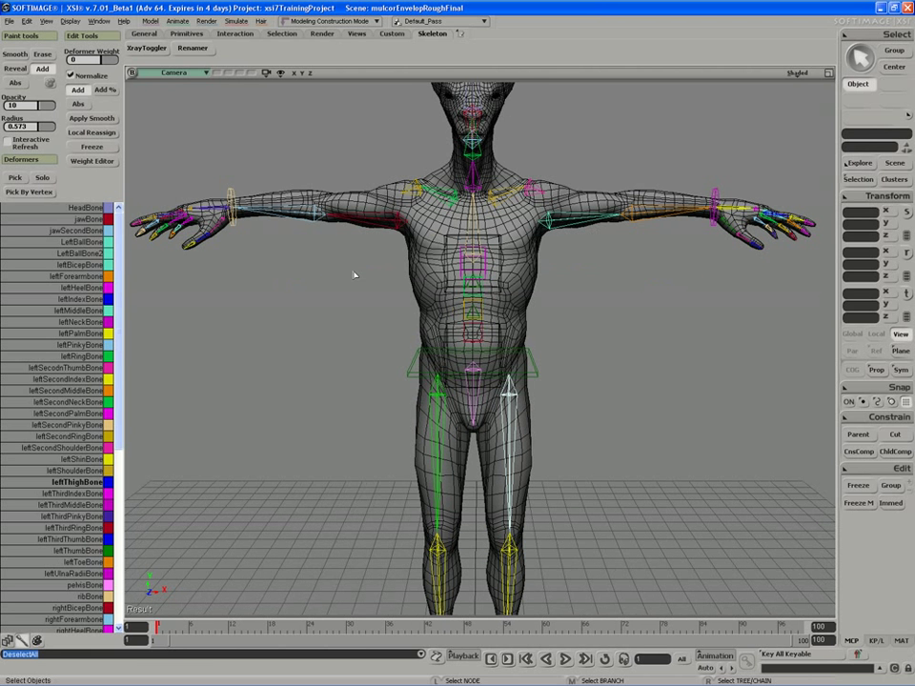
# Move the chestSpineBaseCns control to about X -0.15, Y 14.95, Z -0.36 to test the torso's deformation
pyautogui.click(476, 263)
pyautogui.press('v')
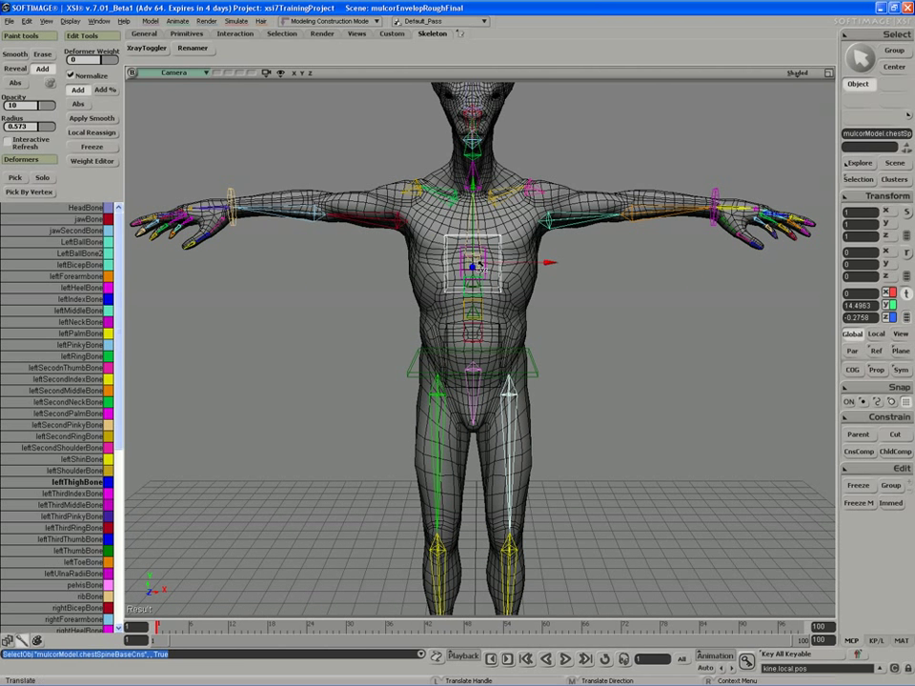
pyautogui.moveTo(480, 269)
pyautogui.mouseDown()
pyautogui.moveTo(465, 263)
pyautogui.moveTo(474, 268)
pyautogui.moveTo(469, 251)
pyautogui.mouseUp()
pyautogui.press('s')
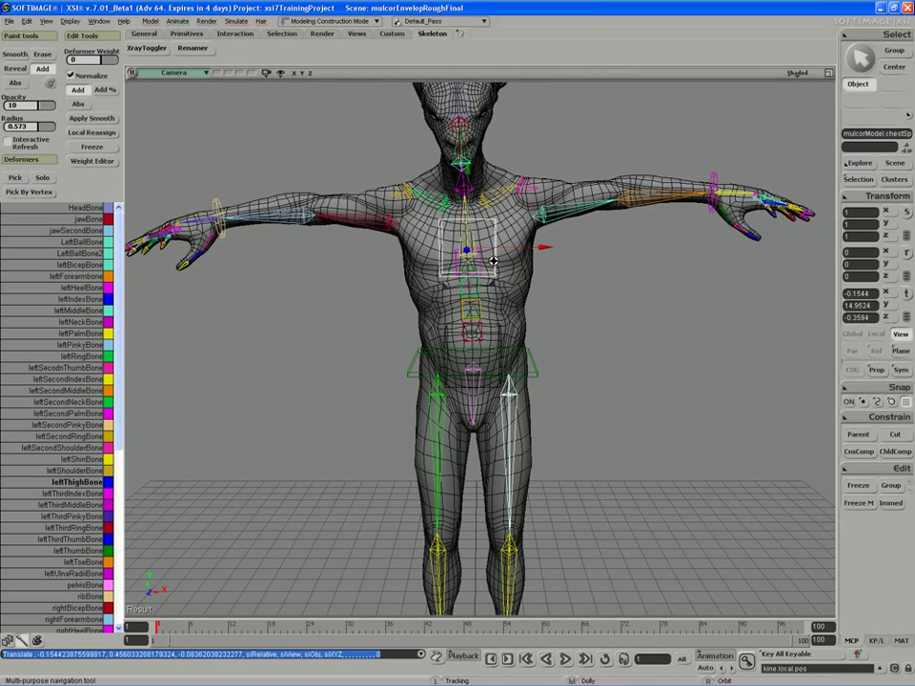
# Select the body mesh and examine its envelope weight colours across the torso
pyautogui.scroll(5, 493, 260)
pyautogui.click(515, 250)
pyautogui.press('w')
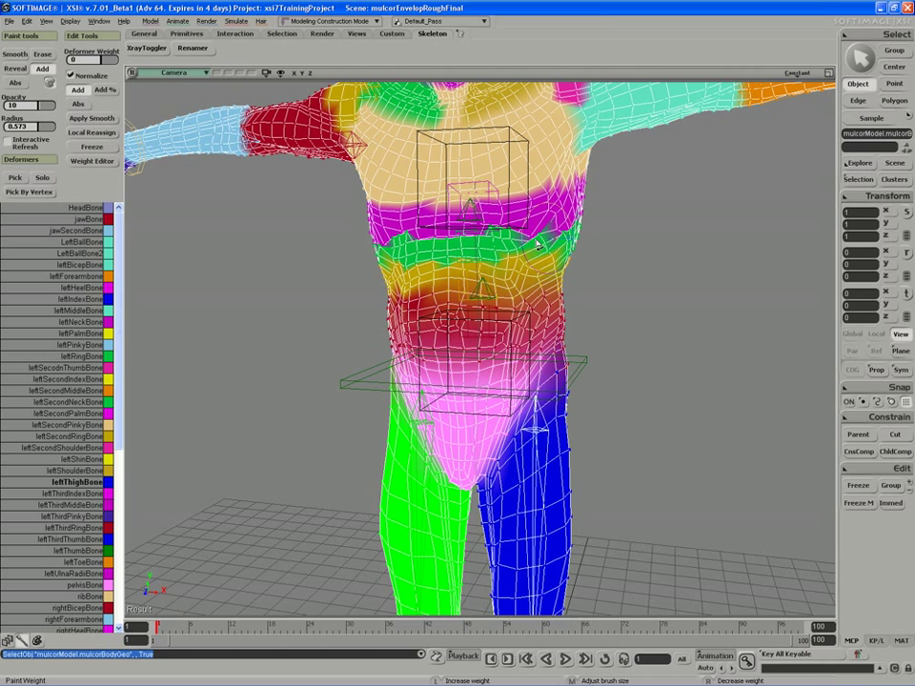
pyautogui.press('space')
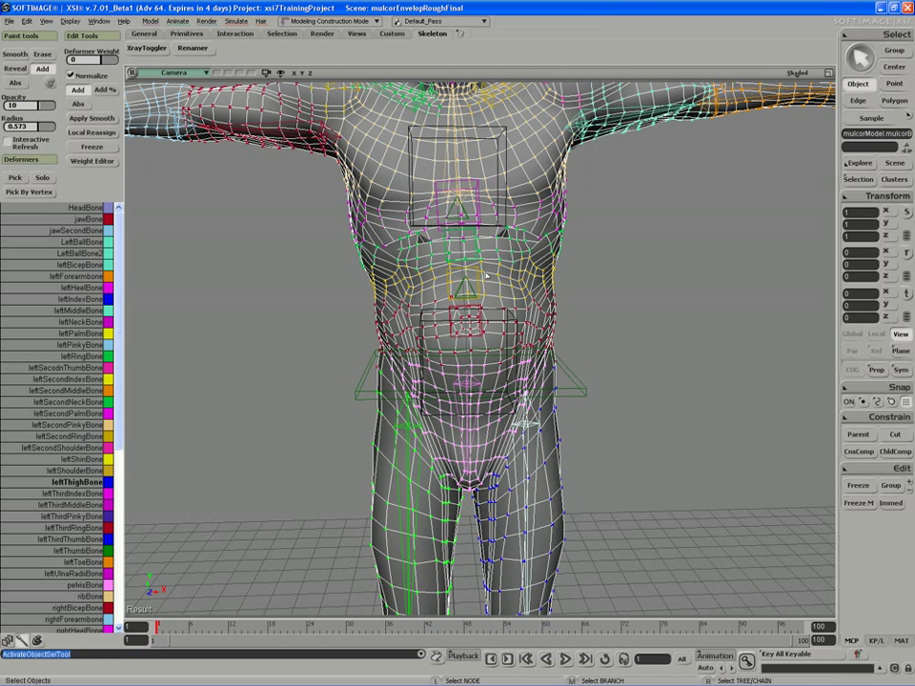
# Shift the chest control to about X -0.45, Y 15.05 and rotate it about -24.6° around Z
pyautogui.click(481, 196)
pyautogui.press('s')
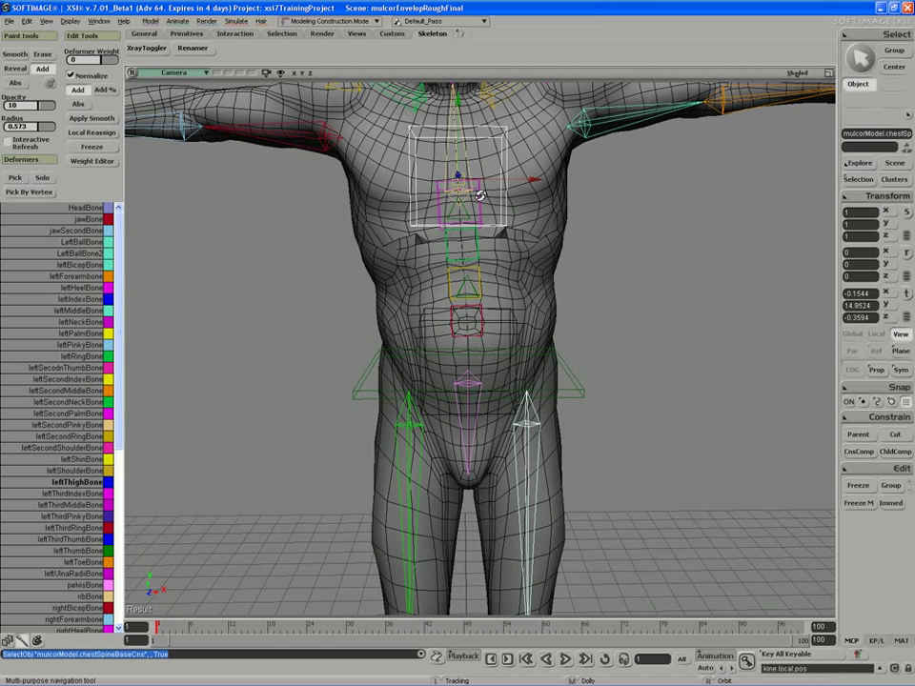
pyautogui.press('v')
pyautogui.moveTo(478, 164)
pyautogui.mouseDown()
pyautogui.moveTo(552, 136)
pyautogui.moveTo(534, 105)
pyautogui.moveTo(500, 151)
pyautogui.moveTo(464, 153)
pyautogui.mouseUp()
pyautogui.press('c')
pyautogui.press('v')
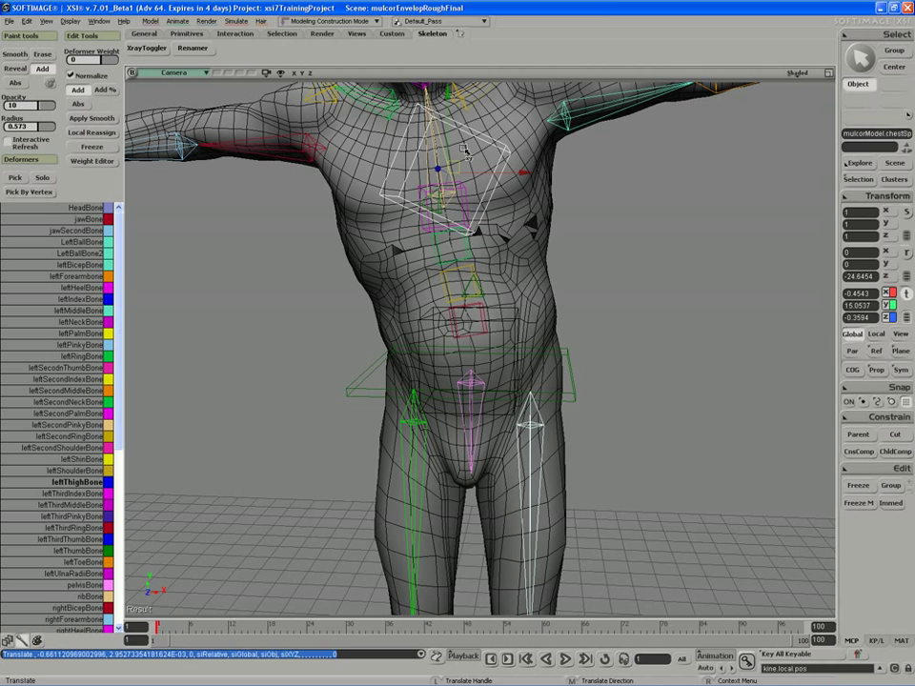
# Move the hipDepthCns control at the lower spine sideways to bend the waist
pyautogui.click(455, 311)
pyautogui.scroll(2, 455, 311)
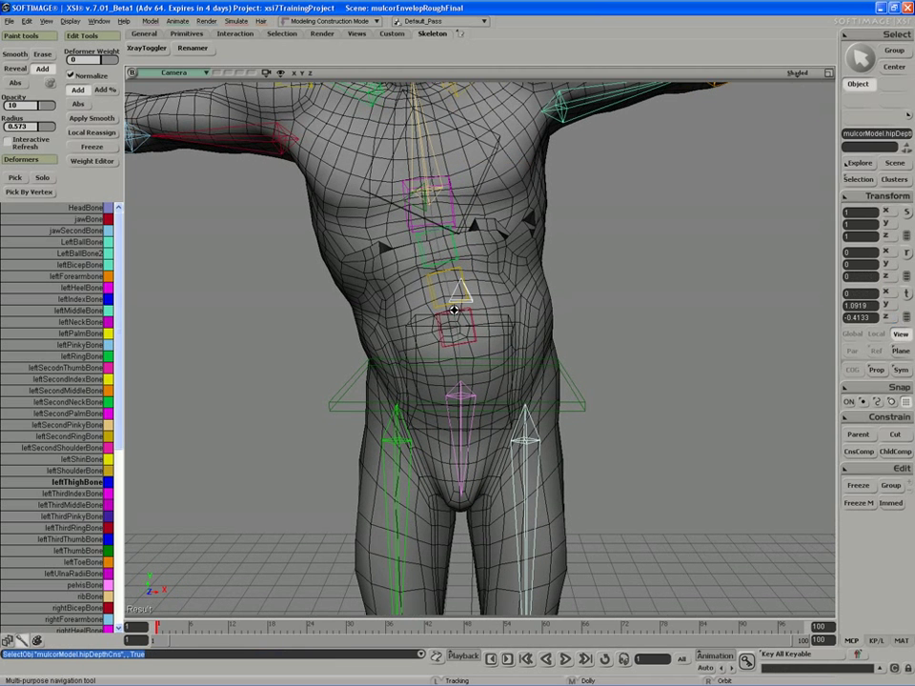
pyautogui.press('v')
pyautogui.moveTo(455, 311); pyautogui.dragTo(465, 263)
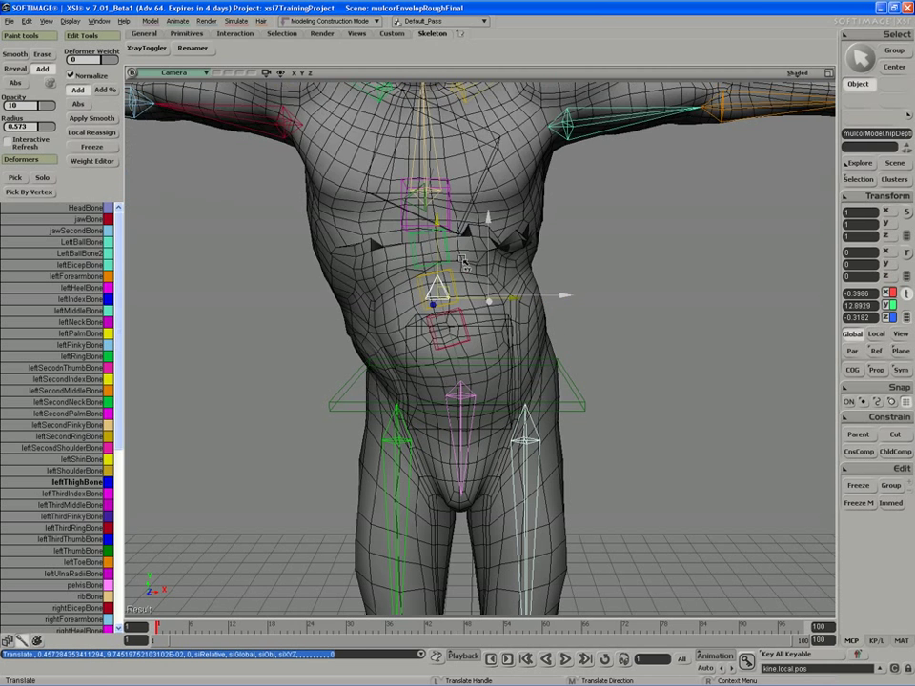
# Shift the hipDepthCns control farther sideways to about X -0.65, Y 1.24 while inspecting the bend from behind
pyautogui.press('s')
pyautogui.moveTo(465, 263); pyautogui.dragTo(408, 265, button='right')
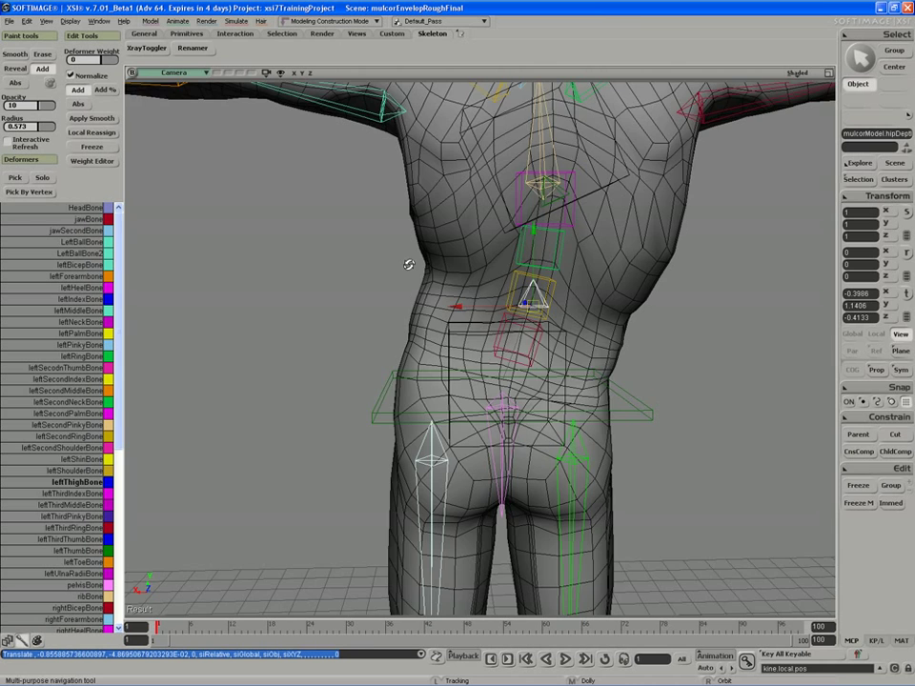
pyautogui.moveTo(467, 283); pyautogui.dragTo(541, 292)
pyautogui.press('s')
pyautogui.moveTo(541, 291); pyautogui.dragTo(431, 309, button='middle')
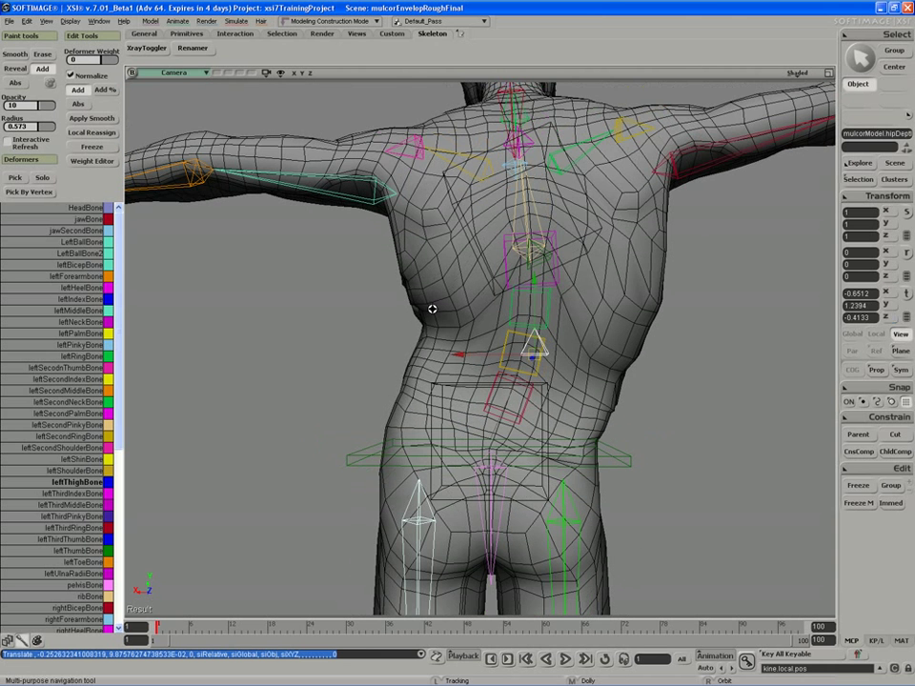
# Select the body mesh's points along the side of the waist and review the available envelope weight commands
pyautogui.press('space')
pyautogui.click(446, 354)
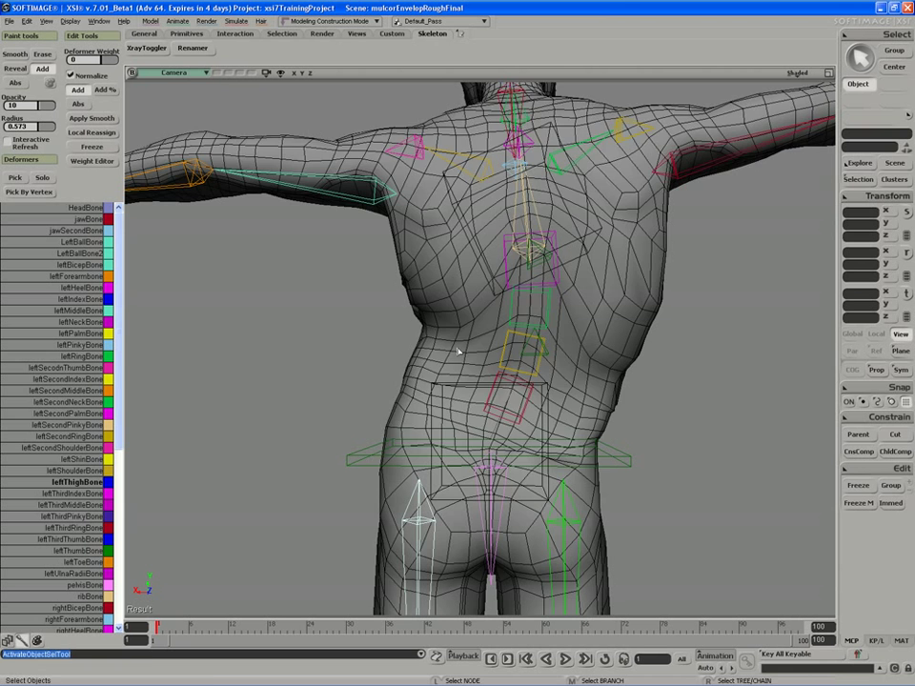
pyautogui.press('t')
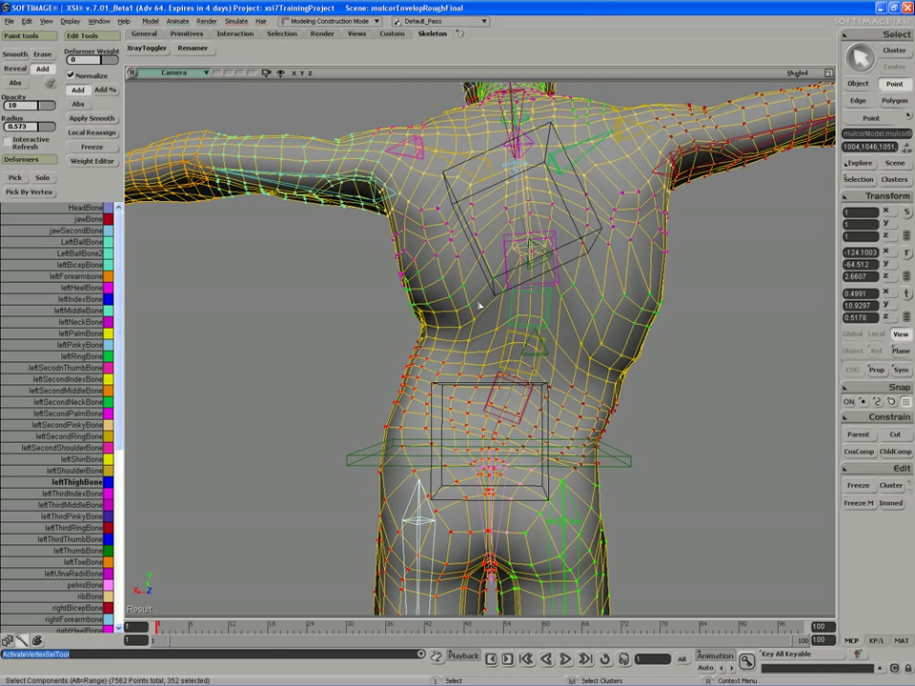
pyautogui.moveTo(346, 226); pyautogui.dragTo(272, 318)
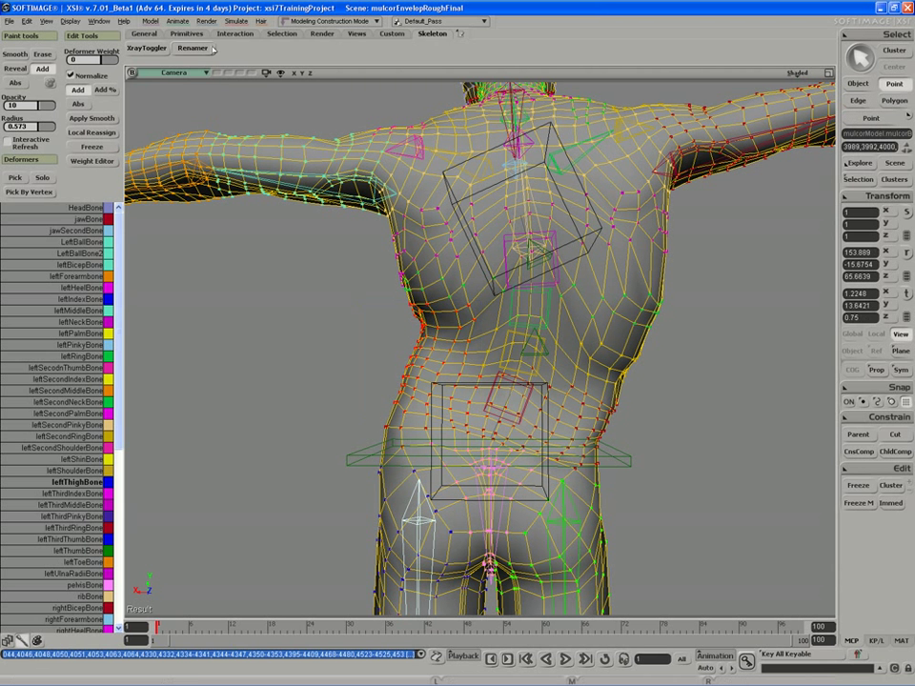
pyautogui.click(178, 21)
pyautogui.moveTo(189, 160)
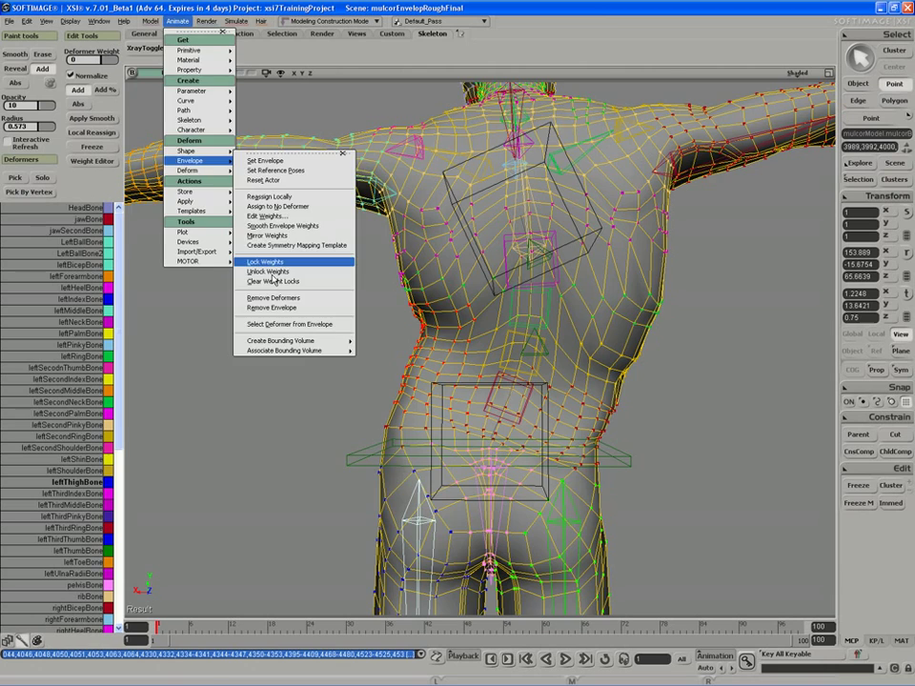
pyautogui.press('Escape')
# Show the MulcorTools toolbar and return the character to its rest pose with mulcorRestPose
pyautogui.press('s')
pyautogui.moveTo(320, 300); pyautogui.dragTo(370, 358, button='right')
pyautogui.press('space')
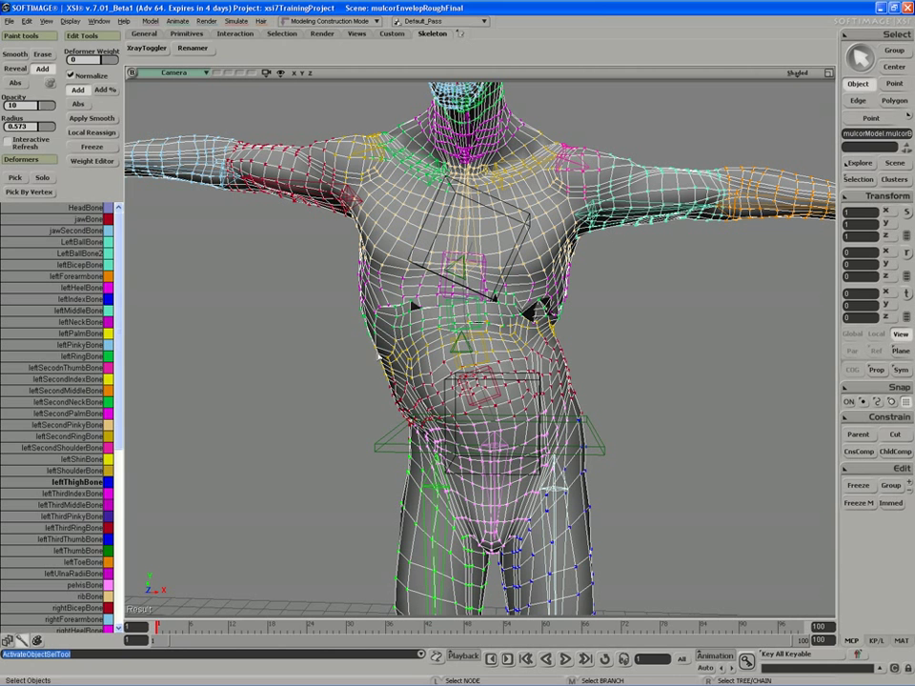
pyautogui.click(46, 20)
pyautogui.moveTo(68, 94)
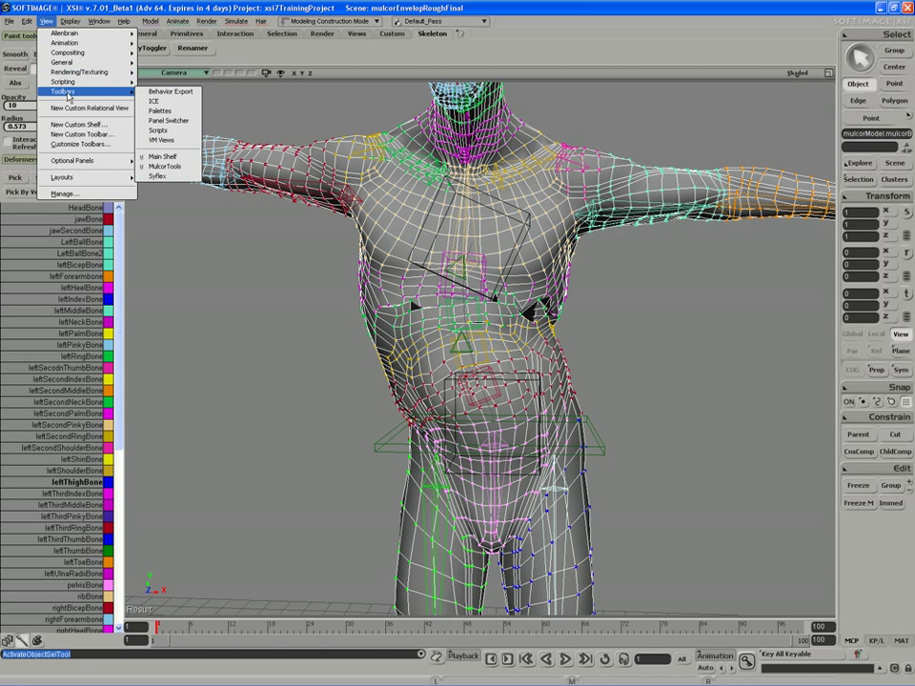
pyautogui.click(163, 166)
pyautogui.moveTo(164, 95); pyautogui.dragTo(190, 95)
pyautogui.scroll(2, 433, 315)
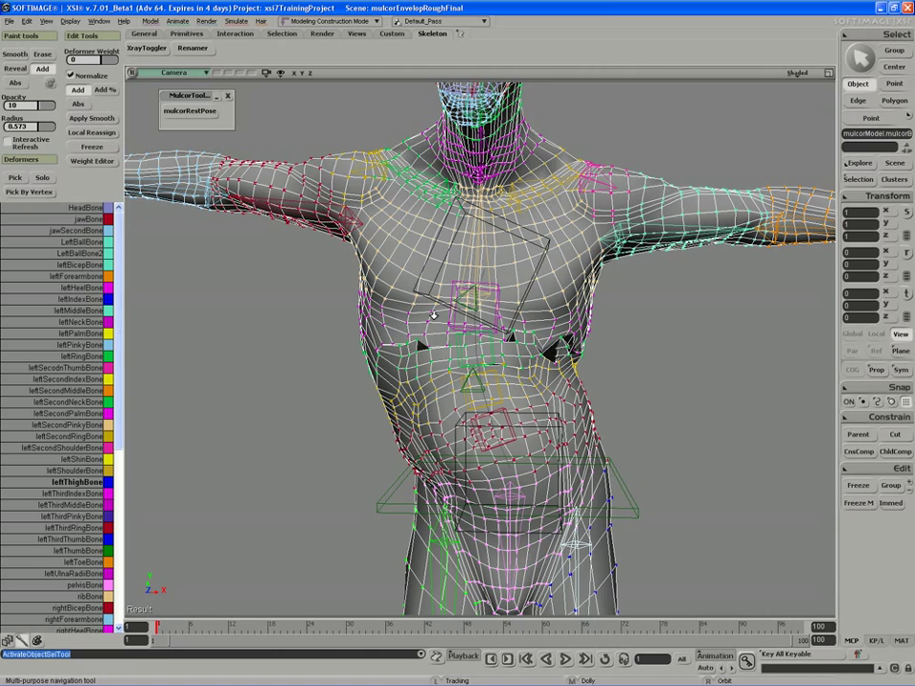
pyautogui.click(190, 110)
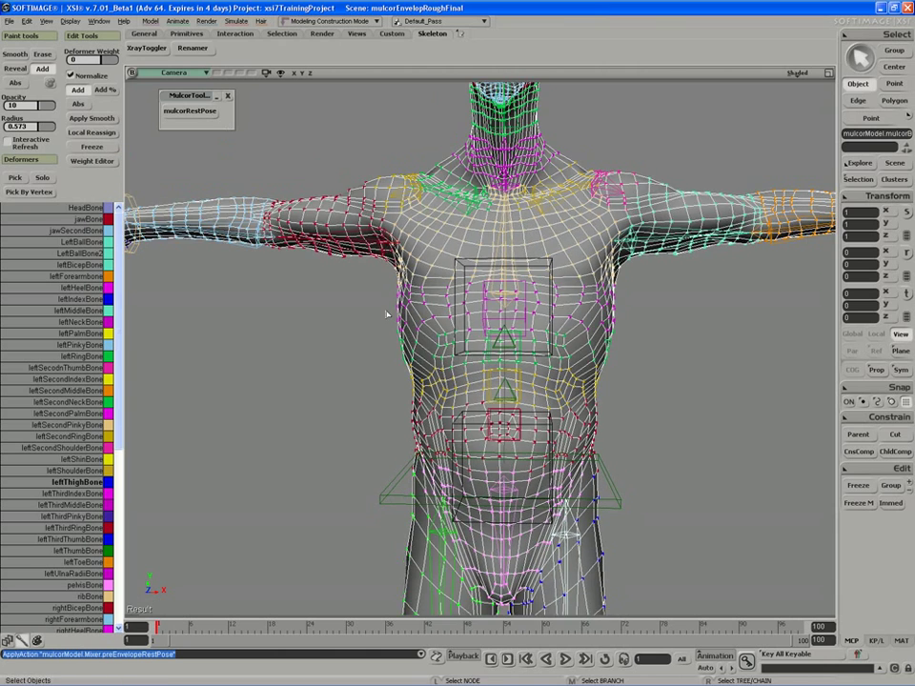
# Smooth the envelope weights across the front of the ribcage where the magenta and green zones meet
pyautogui.press('w')
pyautogui.moveTo(408, 262)
pyautogui.mouseDown()
pyautogui.moveTo(502, 346)
pyautogui.moveTo(511, 344)
pyautogui.mouseUp()
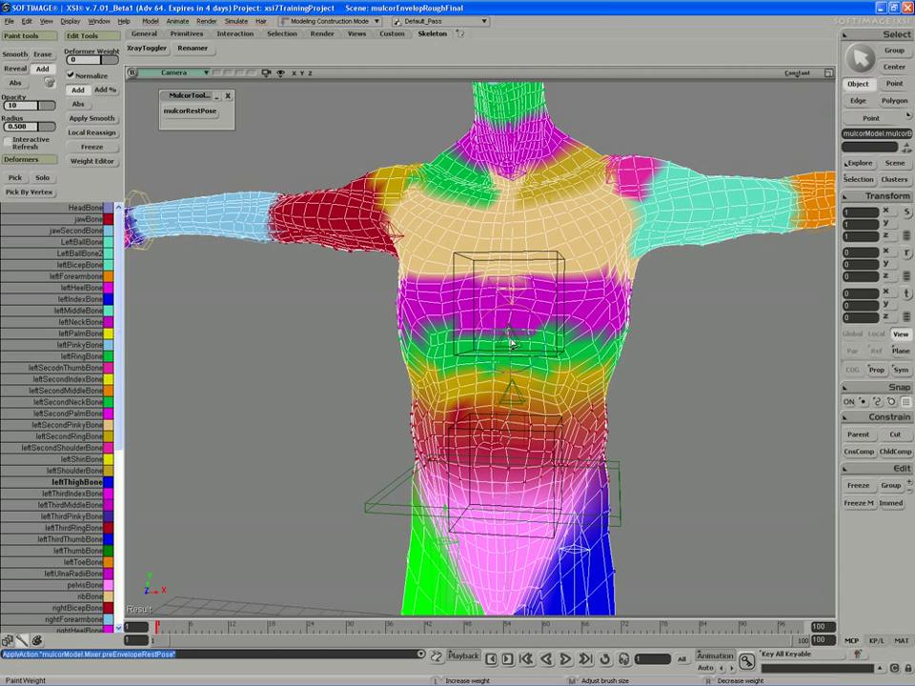
pyautogui.moveTo(512, 343); pyautogui.dragTo(510, 335, button='middle')
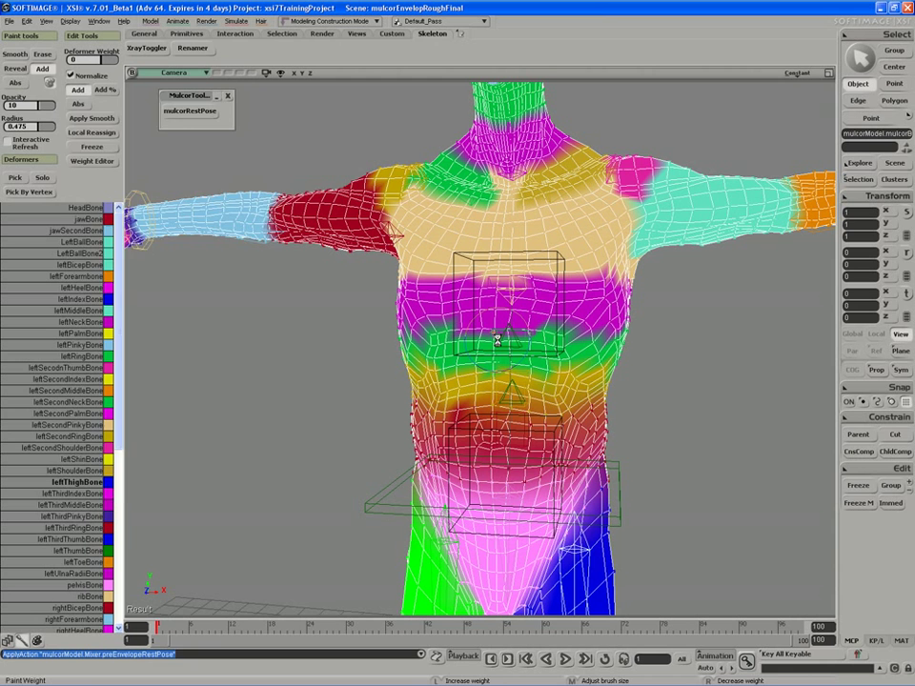
pyautogui.hotkey('alt', '7')
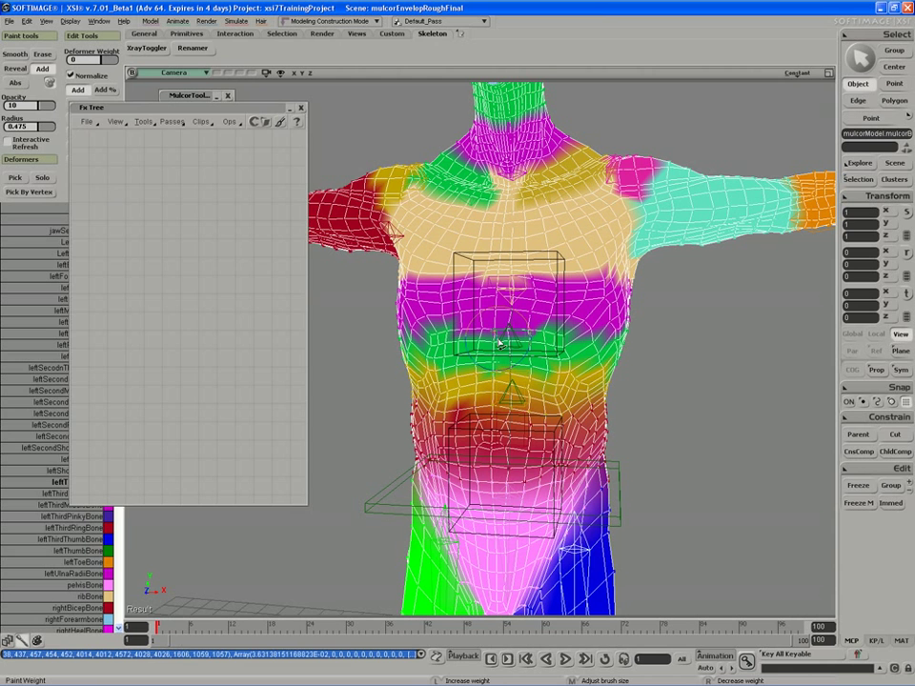
pyautogui.click(302, 108)
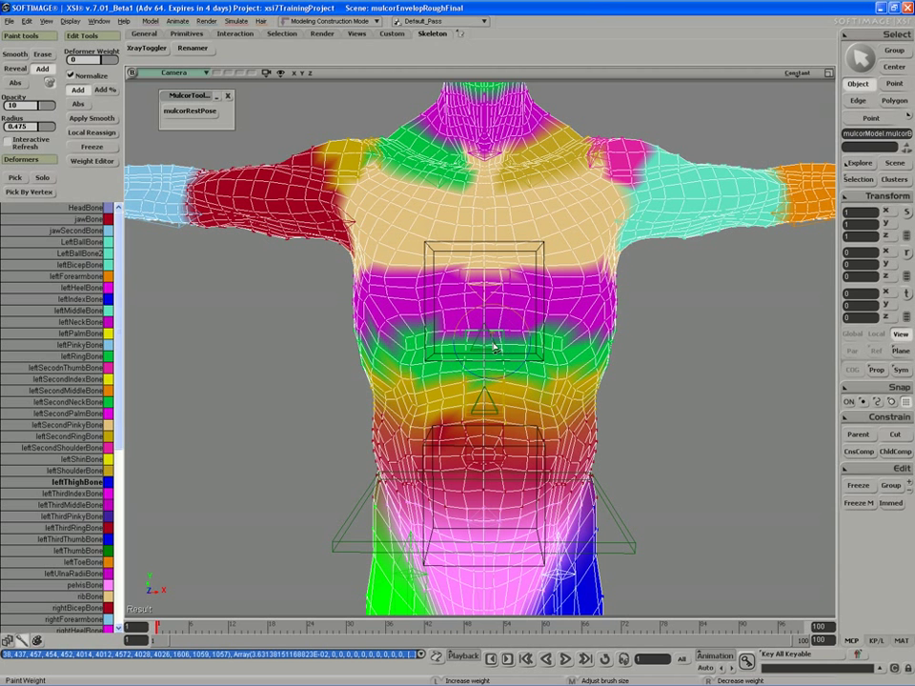
pyautogui.moveTo(494, 348); pyautogui.dragTo(431, 349, button='middle')
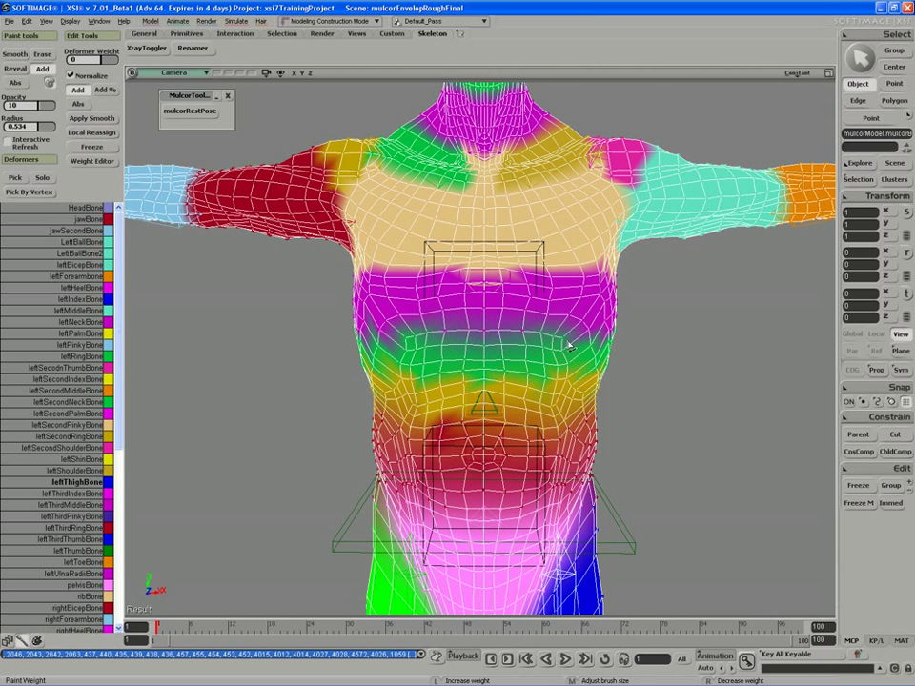
# Smooth the envelope weights around the back and side of the ribcage with a brush radius of about 0.545
pyautogui.moveTo(570, 349)
pyautogui.mouseDown(button='middle')
pyautogui.moveTo(538, 353)
pyautogui.moveTo(608, 345)
pyautogui.moveTo(369, 340)
pyautogui.mouseUp(button='middle')
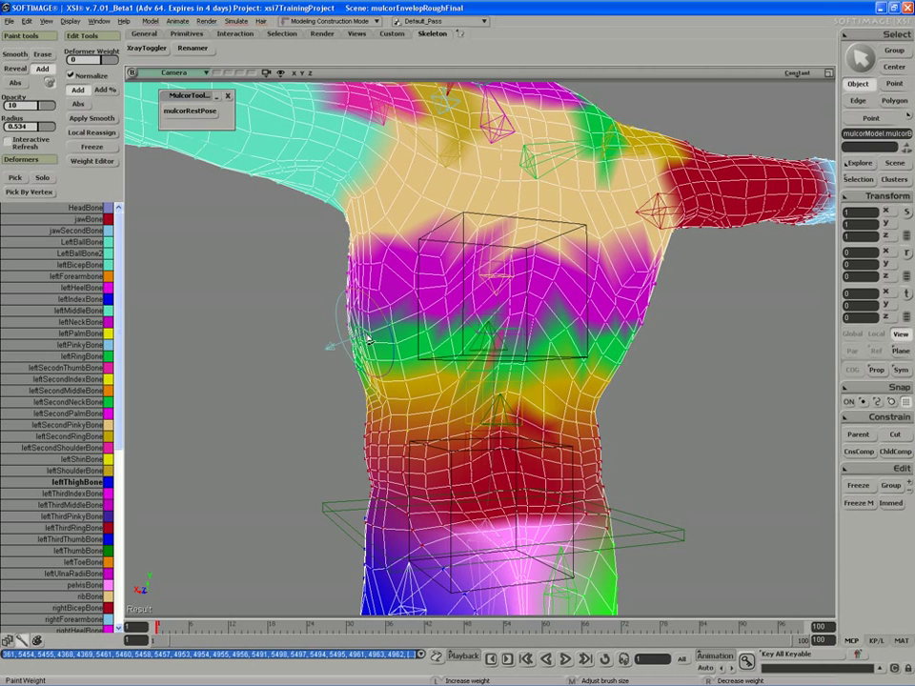
pyautogui.moveTo(495, 335); pyautogui.dragTo(538, 365)
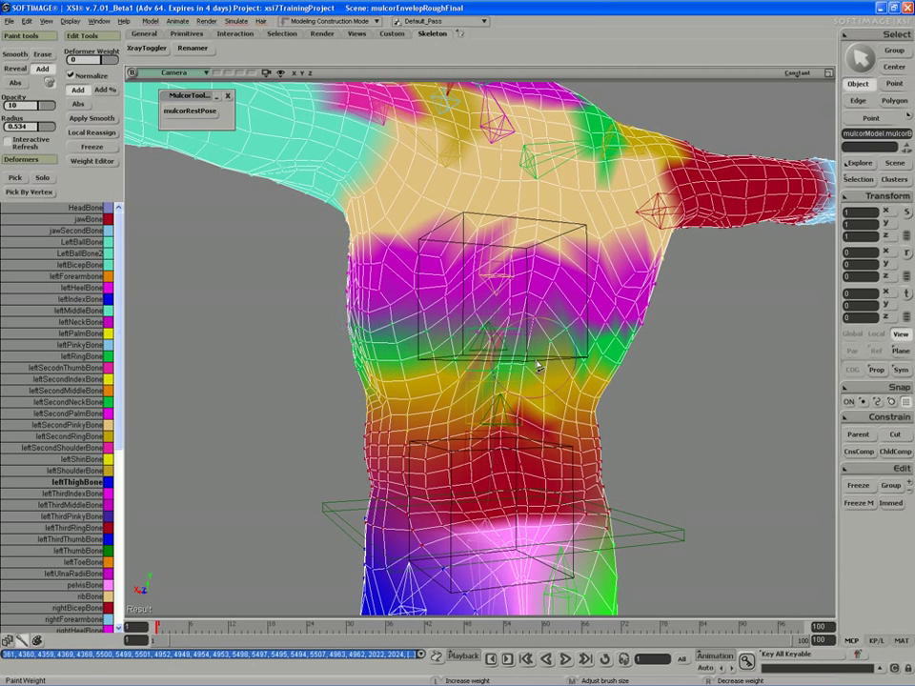
pyautogui.moveTo(538, 367)
pyautogui.mouseDown(button='middle')
pyautogui.moveTo(545, 358)
pyautogui.moveTo(497, 333)
pyautogui.moveTo(552, 329)
pyautogui.moveTo(500, 329)
pyautogui.moveTo(597, 332)
pyautogui.moveTo(483, 339)
pyautogui.mouseUp(button='middle')
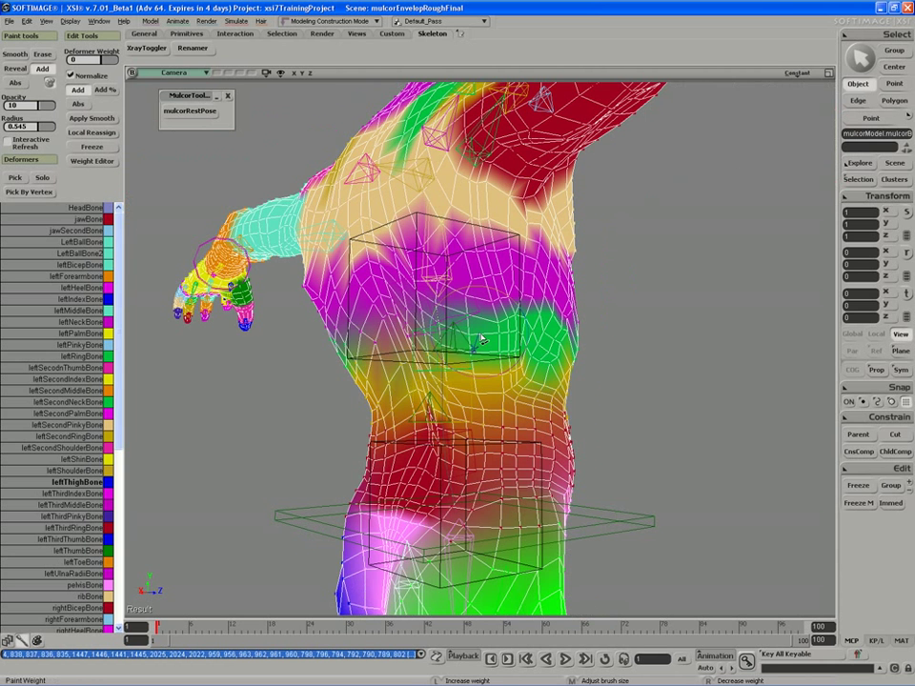
pyautogui.press('s')
pyautogui.moveTo(597, 327)
pyautogui.mouseDown(button='right')
pyautogui.moveTo(497, 341)
pyautogui.moveTo(408, 327)
pyautogui.mouseUp(button='right')
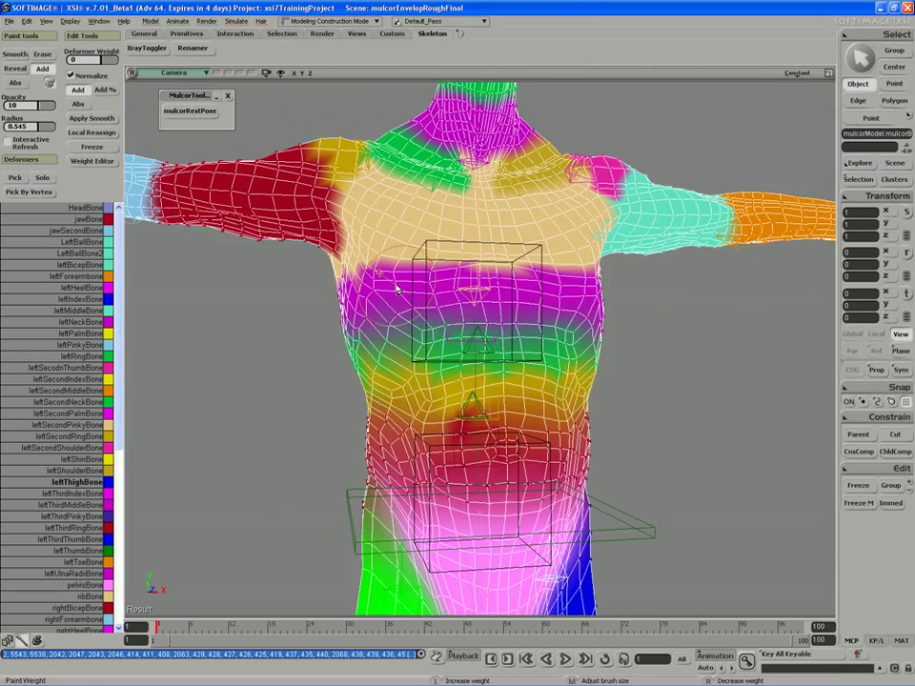
# Move the chest control to about X 0.01, Y 14.53 and rotate it about 20.1° around Z
pyautogui.press('s')
pyautogui.moveTo(427, 316); pyautogui.dragTo(540, 355, button='middle')
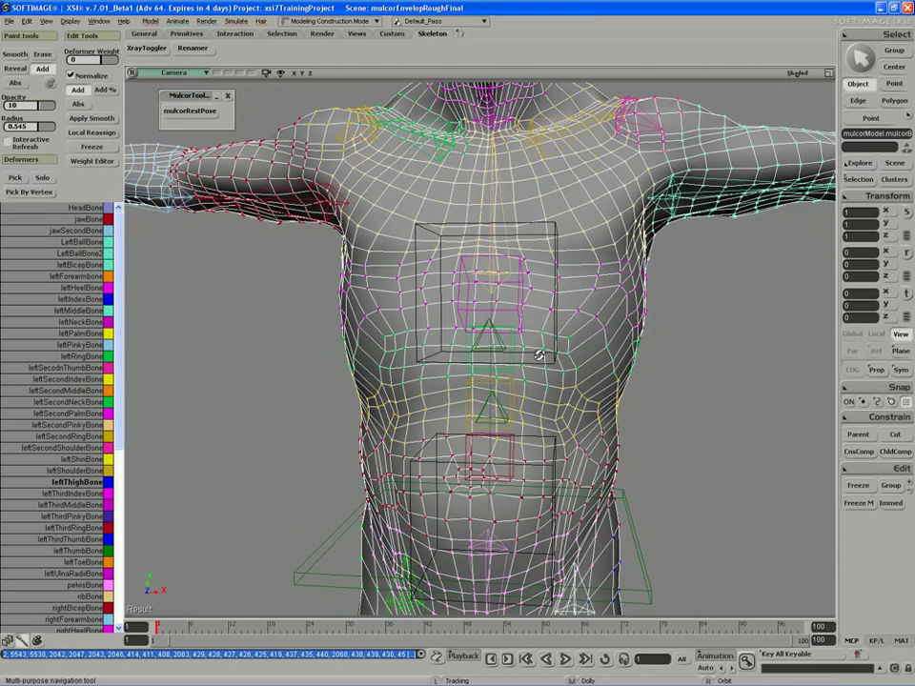
pyautogui.press('space')
pyautogui.click(552, 317)
pyautogui.press('v')
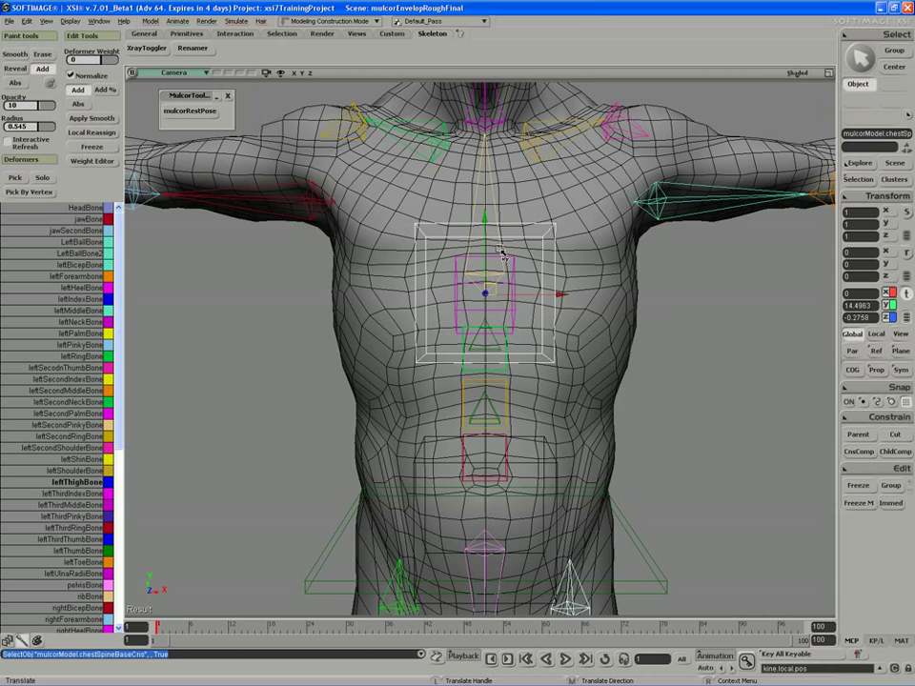
pyautogui.moveTo(501, 253); pyautogui.dragTo(405, 325)
pyautogui.press('s')
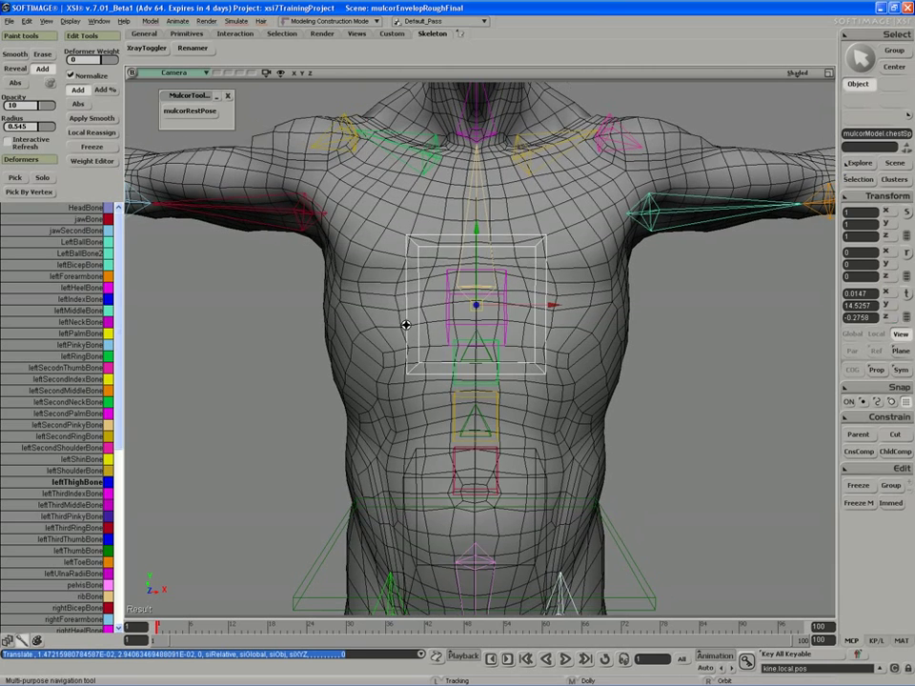
pyautogui.press('c')
pyautogui.moveTo(488, 286); pyautogui.dragTo(503, 261)
pyautogui.press('s')
pyautogui.moveTo(502, 261)
pyautogui.mouseDown(button='right')
pyautogui.moveTo(360, 374)
pyautogui.moveTo(333, 377)
pyautogui.moveTo(383, 365)
pyautogui.moveTo(400, 345)
pyautogui.moveTo(351, 353)
pyautogui.moveTo(454, 324)
pyautogui.moveTo(468, 346)
pyautogui.moveTo(435, 341)
pyautogui.moveTo(438, 327)
pyautogui.moveTo(398, 328)
pyautogui.moveTo(469, 282)
pyautogui.moveTo(506, 291)
pyautogui.mouseUp(button='right')
# Select the body mesh and inspect its weight colours in the posed torso with the Paint Weight tool
pyautogui.click(361, 373)
pyautogui.press('w')
pyautogui.press('space')
# Reselect the chest control and rotate it further to check how the ribcage deforms
pyautogui.press('s')
pyautogui.press('v')
pyautogui.click(519, 299)
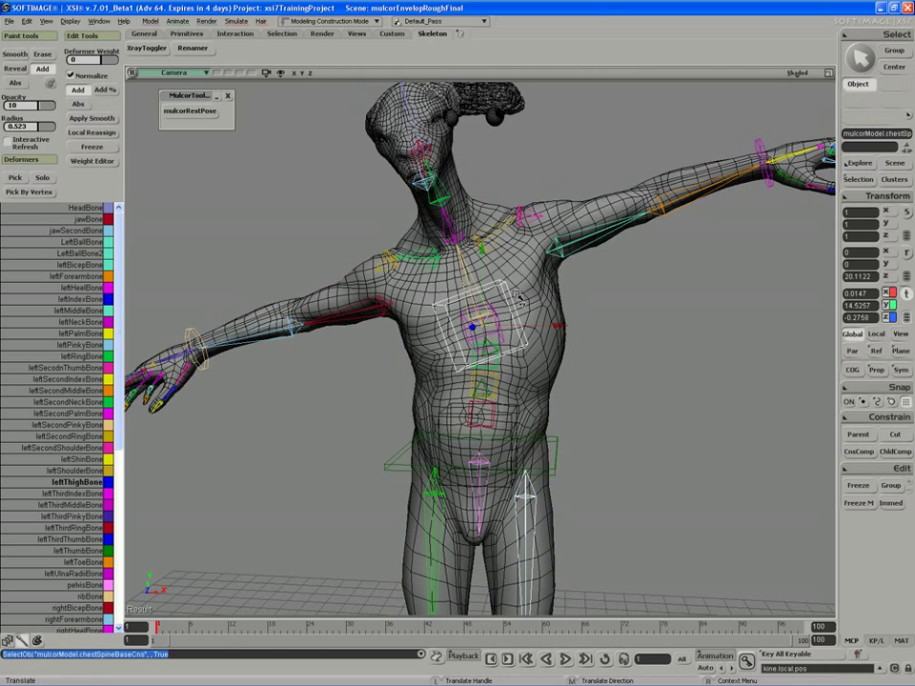
pyautogui.press('c')
pyautogui.moveTo(520, 298); pyautogui.dragTo(496, 314)
pyautogui.press('s')
pyautogui.moveTo(496, 314)
pyautogui.mouseDown(button='right')
pyautogui.moveTo(458, 315)
pyautogui.moveTo(481, 315)
pyautogui.mouseUp(button='right')
# Move the chest control to another test position and rotate it again to twist the torso
pyautogui.press('v')
pyautogui.moveTo(510, 288); pyautogui.dragTo(475, 261)
pyautogui.press('c')
pyautogui.press('s')
pyautogui.moveTo(476, 261); pyautogui.dragTo(463, 238, button='right')
pyautogui.press('c')
pyautogui.moveTo(463, 239); pyautogui.dragTo(429, 303)
# Select the body mesh and return the character to its rest pose with mulcorRestPose
pyautogui.press('v')
pyautogui.press('s')
pyautogui.moveTo(414, 371); pyautogui.dragTo(412, 420, button='right')
pyautogui.click(384, 427)
pyautogui.click(189, 110)
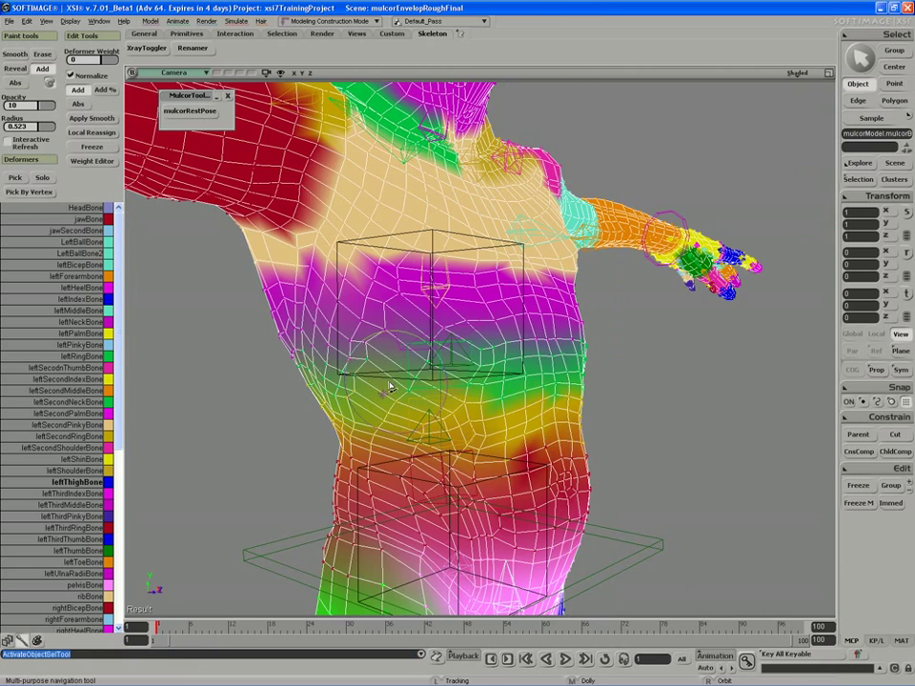
# Smooth the envelope weights on the side of the torso between the green and gold zones, using a brush radius of 0.871
pyautogui.moveTo(389, 386); pyautogui.dragTo(402, 386, button='right')
pyautogui.press('w')
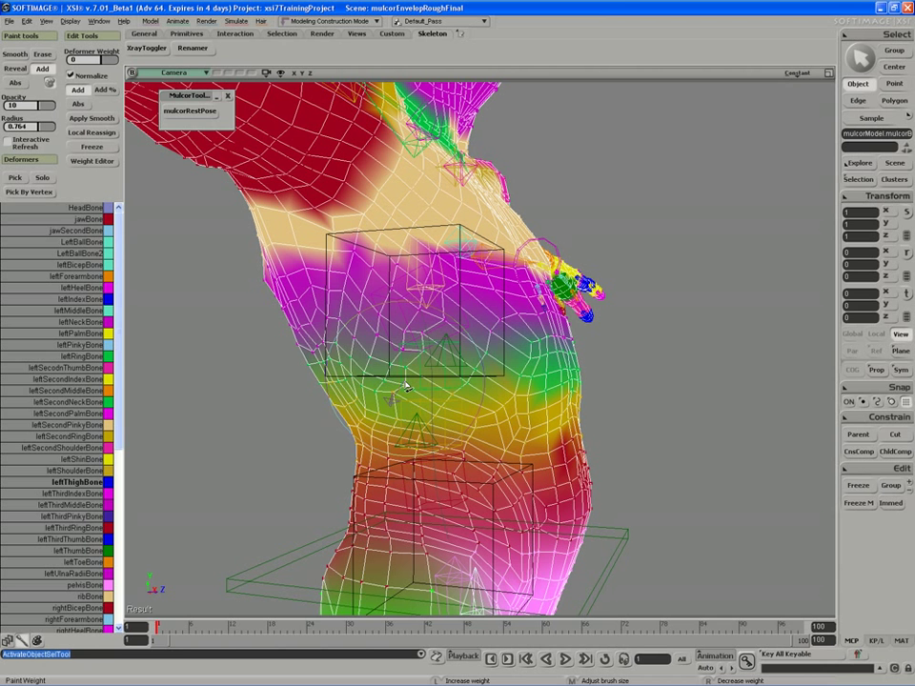
pyautogui.moveTo(406, 387); pyautogui.dragTo(442, 394, button='middle')
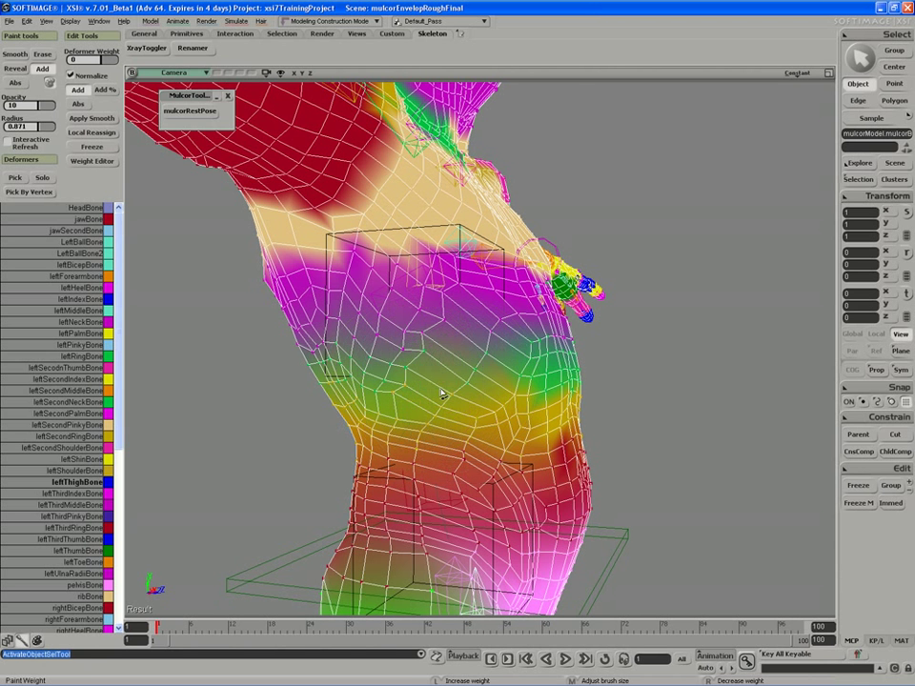
pyautogui.moveTo(435, 392); pyautogui.dragTo(476, 392)
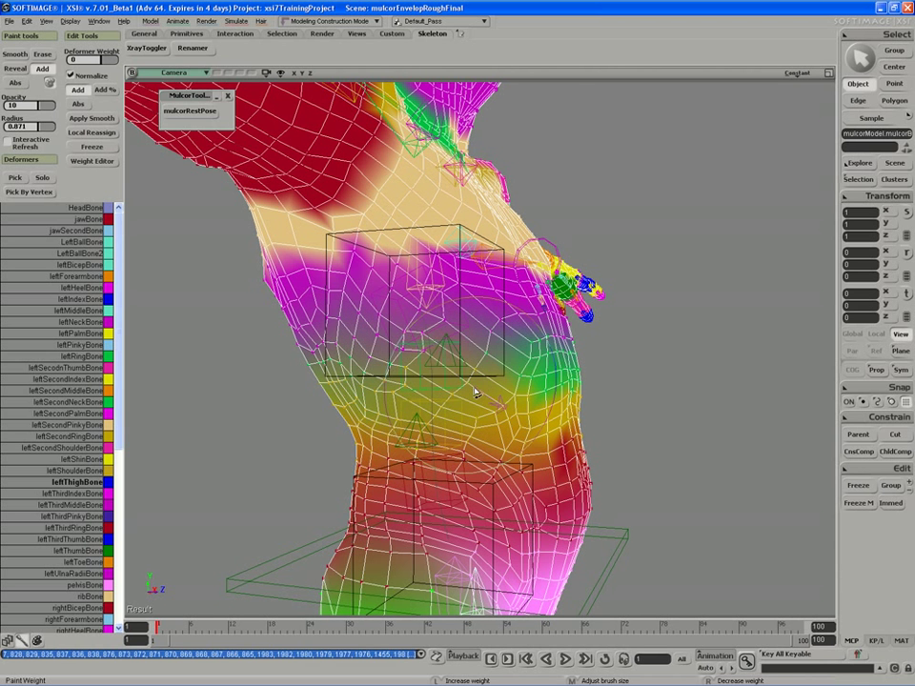
# Smooth the envelope weights around the front and sides of the torso between the magenta, green and gold zones
pyautogui.press('s')
pyautogui.moveTo(418, 384)
pyautogui.mouseDown(button='right')
pyautogui.moveTo(444, 408)
pyautogui.moveTo(490, 388)
pyautogui.moveTo(600, 395)
pyautogui.moveTo(534, 391)
pyautogui.mouseUp(button='right')
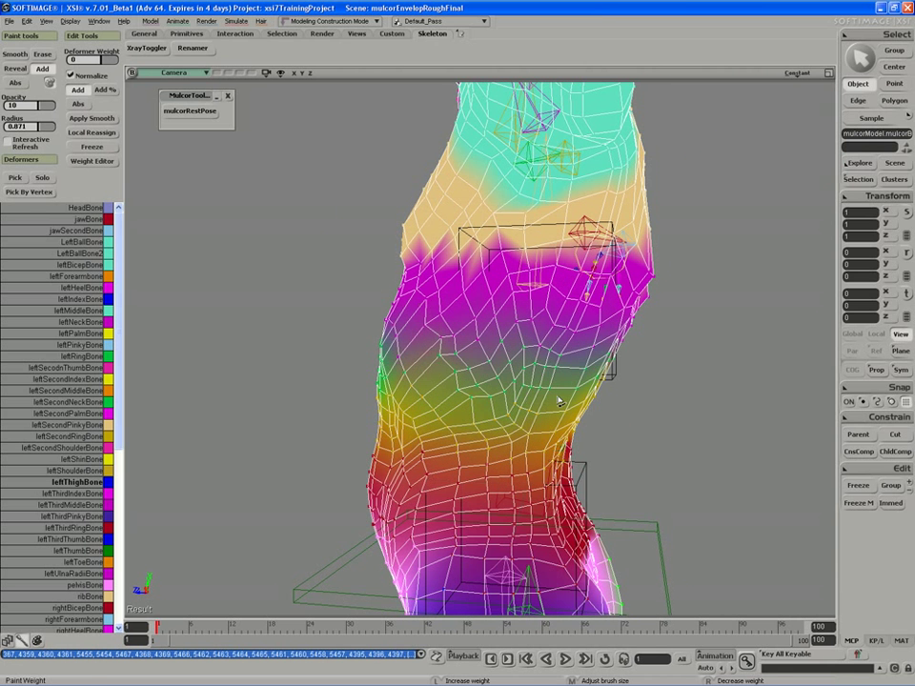
pyautogui.press('s')
pyautogui.moveTo(332, 303); pyautogui.dragTo(582, 398, button='right')
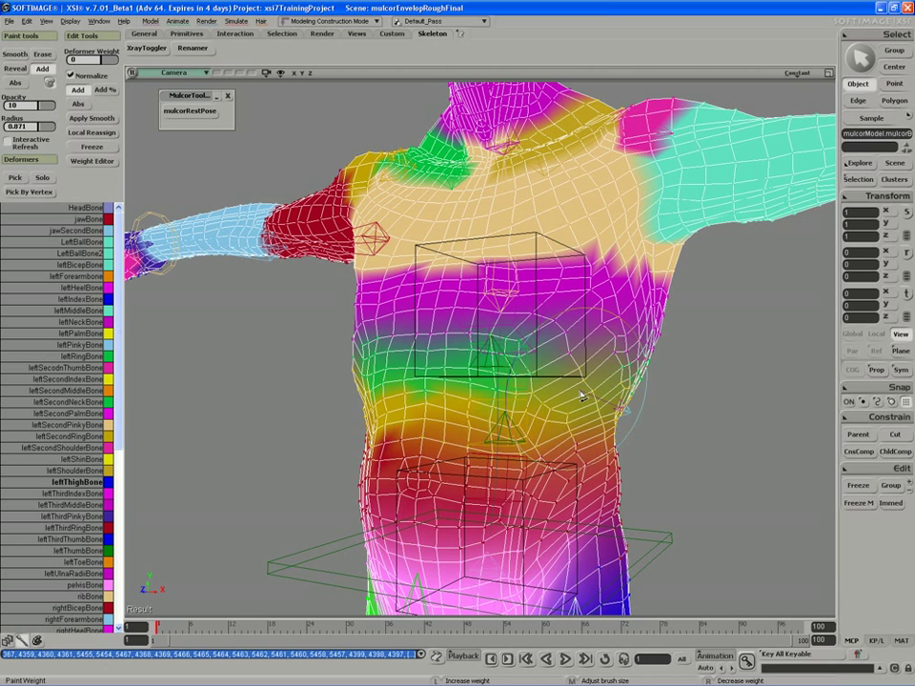
pyautogui.moveTo(378, 381); pyautogui.dragTo(490, 397, button='right')
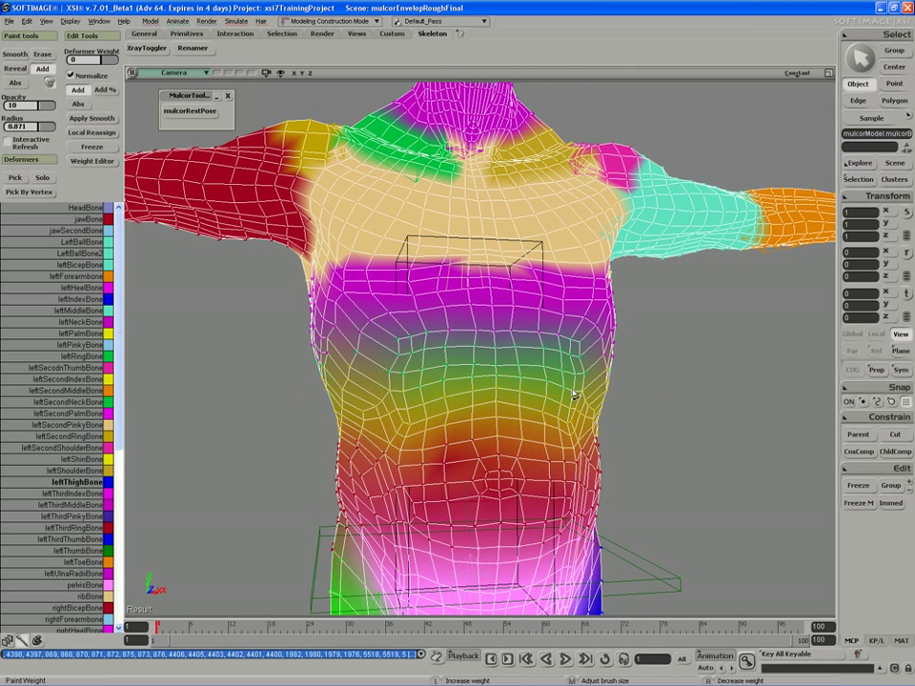
pyautogui.moveTo(361, 392); pyautogui.dragTo(484, 410, button='right')
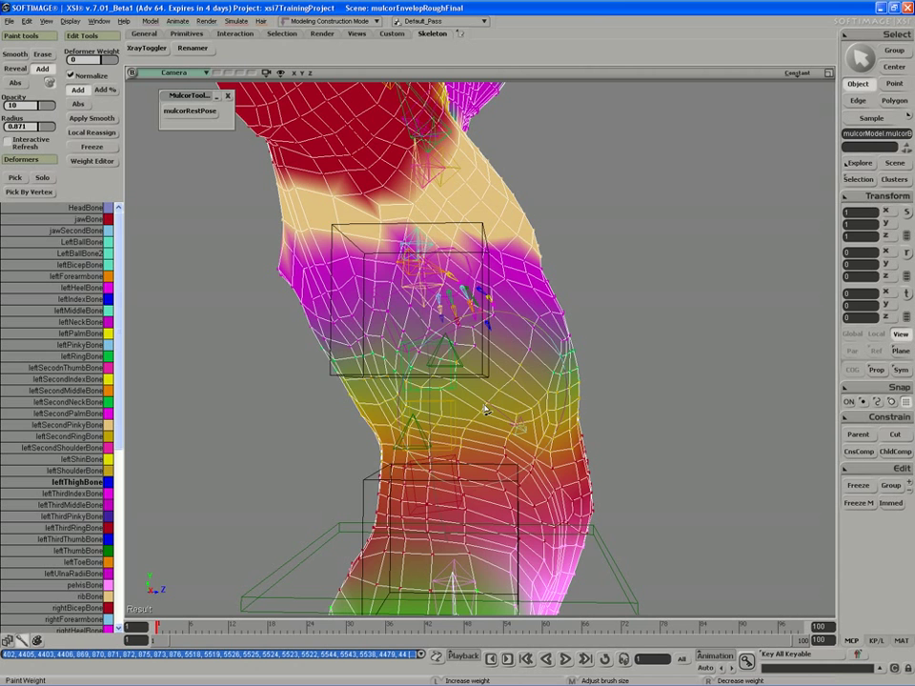
# Smooth the envelope weights across the lower back between the green, gold and dark red zones
pyautogui.moveTo(382, 401); pyautogui.dragTo(448, 391, button='right')
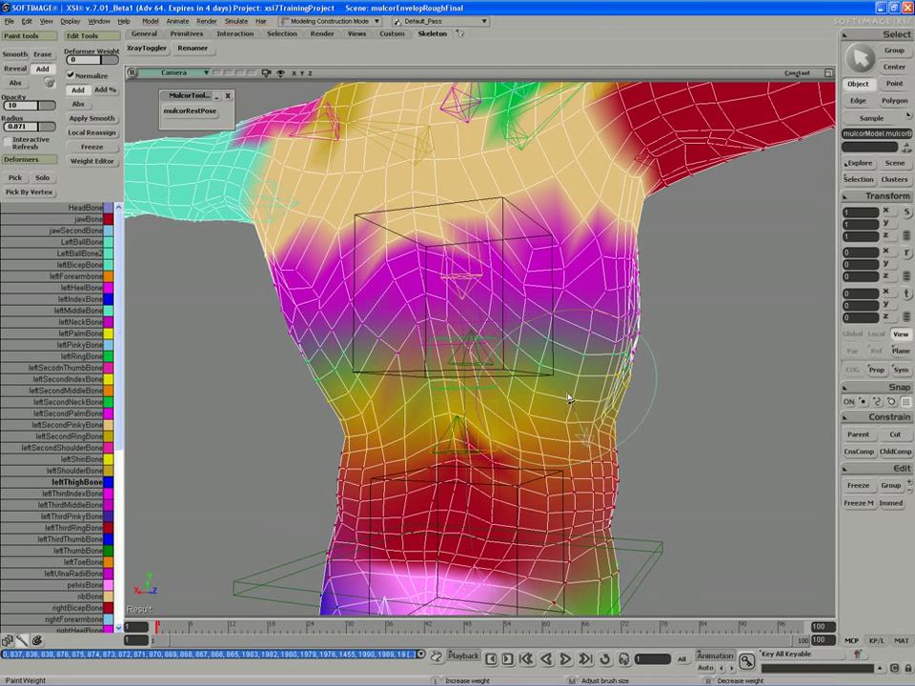
pyautogui.moveTo(568, 398)
pyautogui.mouseDown()
pyautogui.moveTo(352, 374)
pyautogui.moveTo(386, 388)
pyautogui.moveTo(506, 401)
pyautogui.moveTo(434, 405)
pyautogui.moveTo(439, 376)
pyautogui.moveTo(352, 373)
pyautogui.mouseUp()
pyautogui.scroll(2, 450, 391)
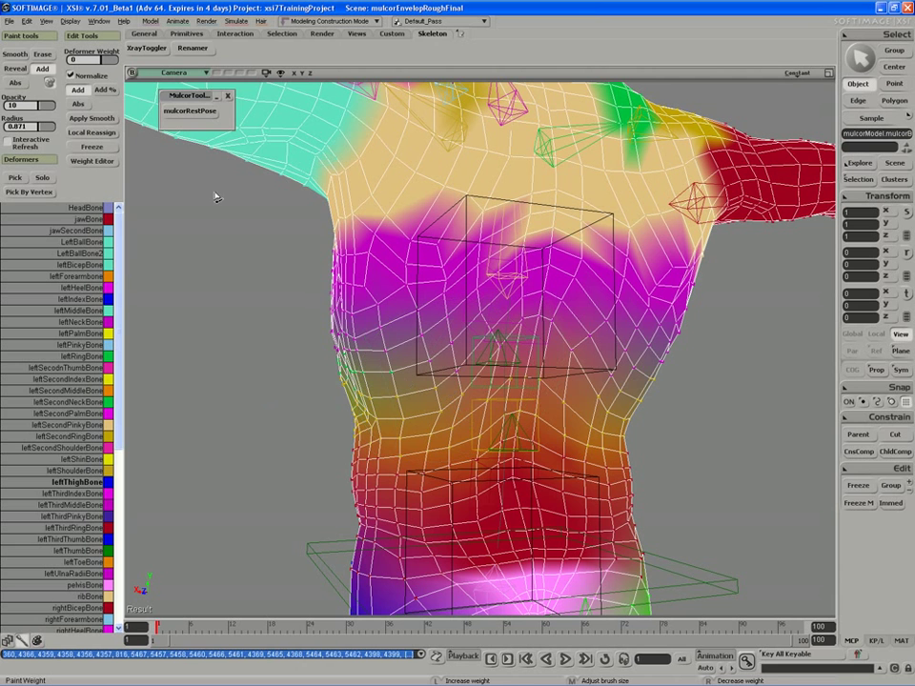
# Select the chest control and rotate it about -20.6° in local Z to test the torso deformation
pyautogui.press('space')
pyautogui.moveTo(247, 261)
pyautogui.mouseDown(button='middle')
pyautogui.moveTo(261, 302)
pyautogui.moveTo(329, 317)
pyautogui.moveTo(497, 279)
pyautogui.mouseUp(button='middle')
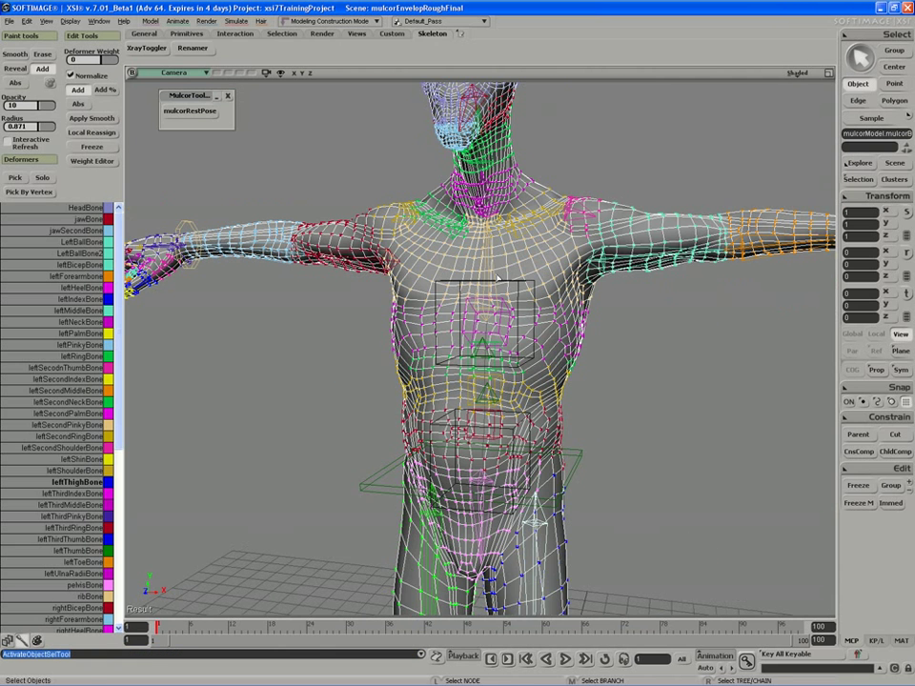
pyautogui.click(527, 294)
pyautogui.press('s')
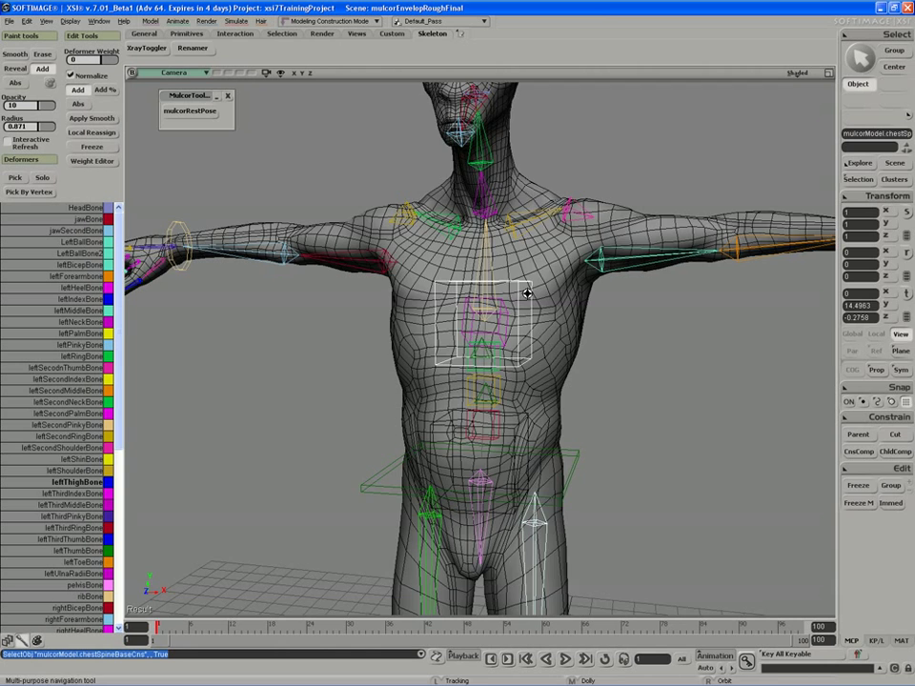
pyautogui.press('c')
pyautogui.moveTo(527, 294); pyautogui.dragTo(553, 314)
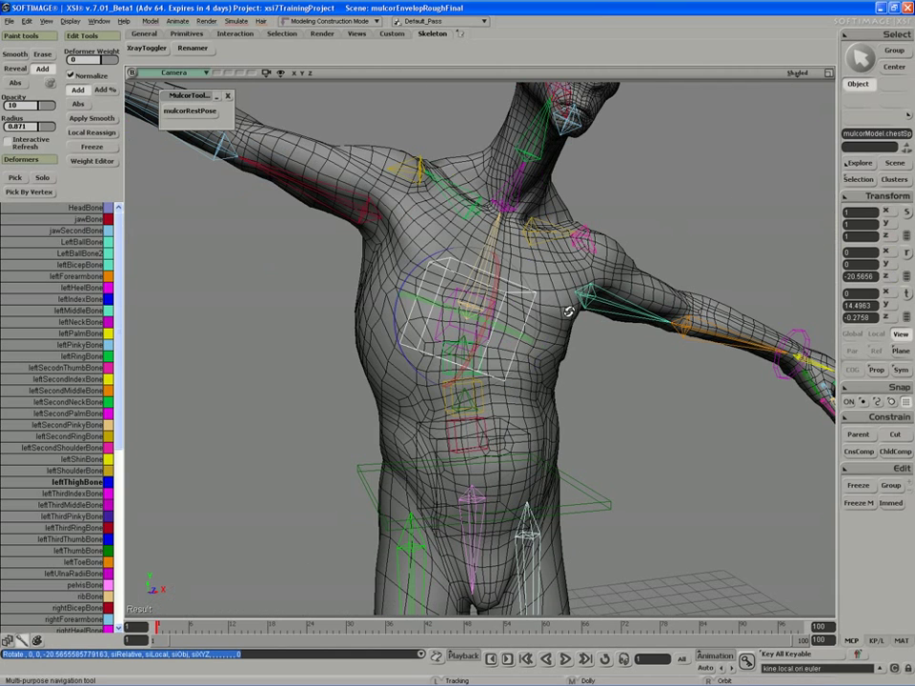
# Tilt the chest control the opposite way to about 28.6° in local Z
pyautogui.moveTo(568, 312); pyautogui.dragTo(486, 312, button='right')
pyautogui.press('c')
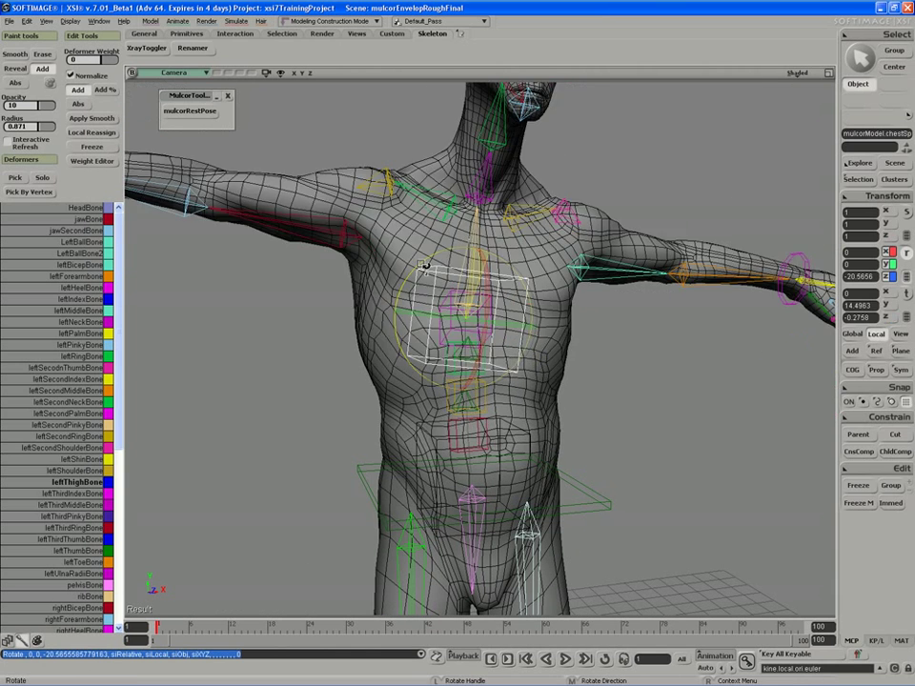
pyautogui.moveTo(424, 265); pyautogui.dragTo(384, 290)
pyautogui.press('v')
# Rotate the chest control further in the same direction and shift it sideways to exaggerate the torso bend
pyautogui.moveTo(384, 290); pyautogui.dragTo(506, 298, button='right')
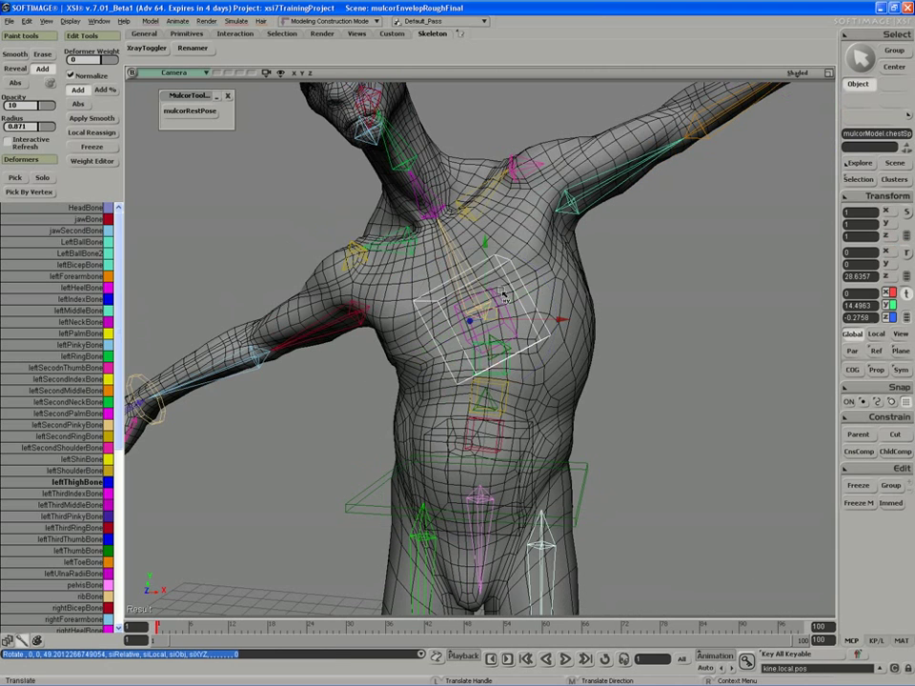
pyautogui.press('c')
pyautogui.moveTo(505, 298)
pyautogui.mouseDown()
pyautogui.moveTo(485, 254)
pyautogui.moveTo(471, 249)
pyautogui.moveTo(498, 253)
pyautogui.moveTo(465, 324)
pyautogui.moveTo(497, 307)
pyautogui.mouseUp()
pyautogui.press('v')
pyautogui.press('c')
# Select the chest depth control, then the lower spine depth control, and move the lower one to adjust the spine's curve
pyautogui.press('space')
pyautogui.click(460, 328)
pyautogui.press('v')
pyautogui.press('f')
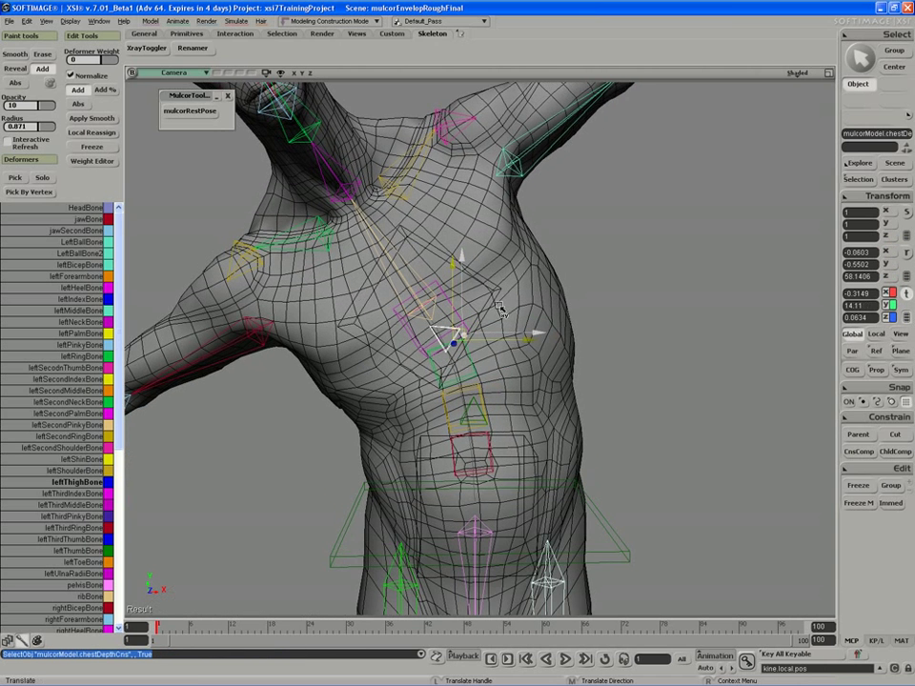
pyautogui.press('space')
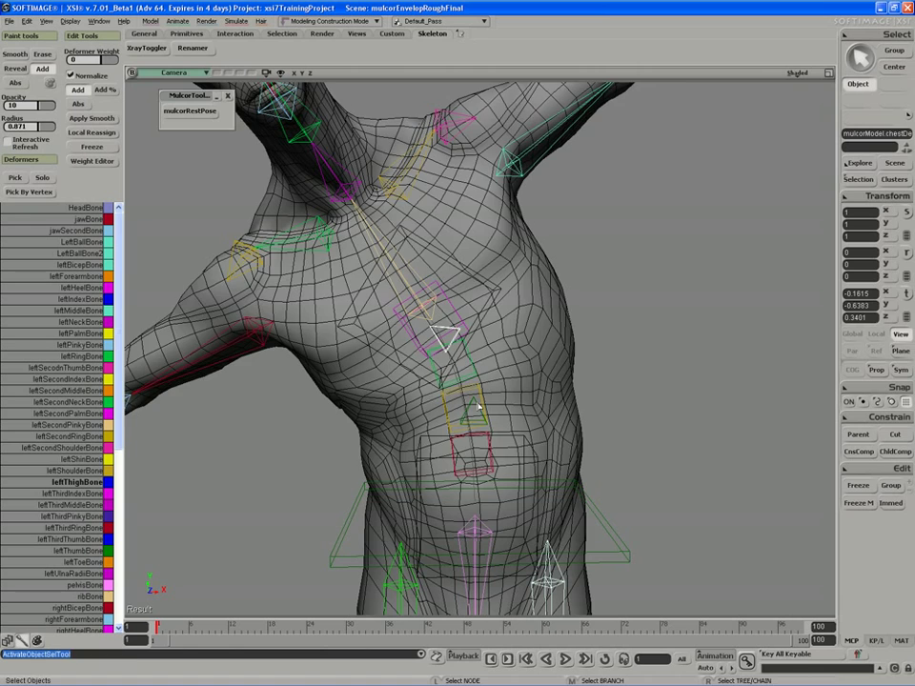
pyautogui.click(479, 406)
pyautogui.press('v')
pyautogui.moveTo(478, 406); pyautogui.dragTo(538, 394)
# Select the body mesh, set the paint brush radius to 0.457 and smooth the weights on the side of the ribcage around the magenta zone
pyautogui.moveTo(538, 394); pyautogui.dragTo(270, 362, button='right')
pyautogui.click(270, 361)
pyautogui.press('w')
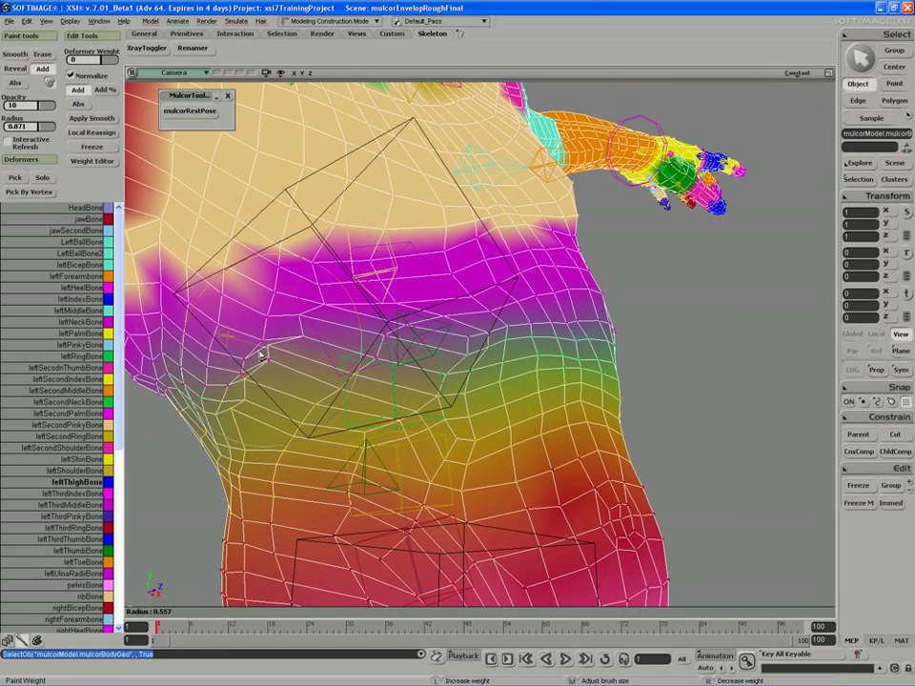
pyautogui.moveTo(270, 361); pyautogui.dragTo(270, 351, button='middle')
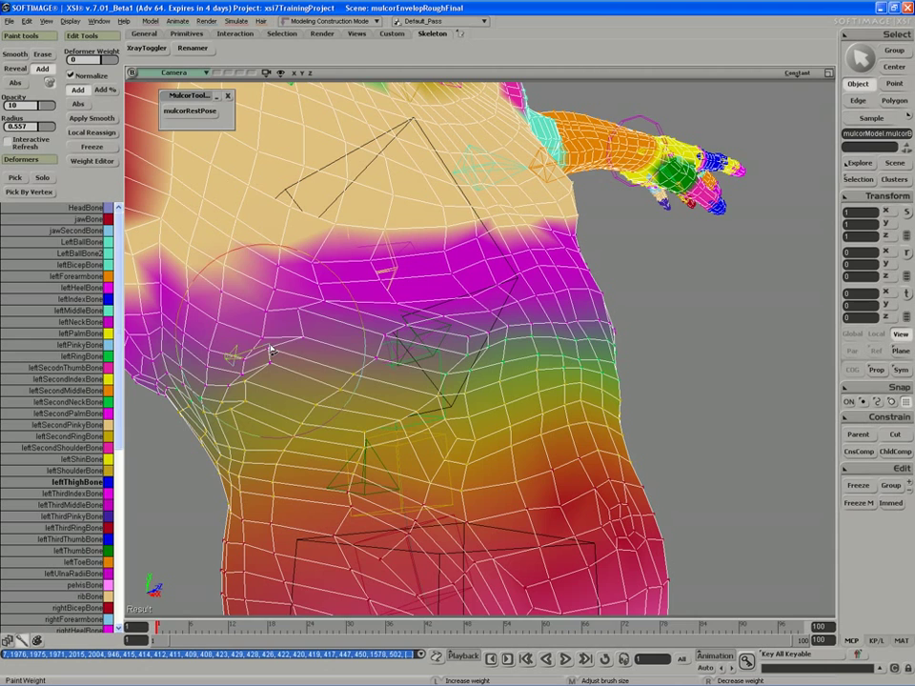
pyautogui.click(270, 354)
pyautogui.press('s')
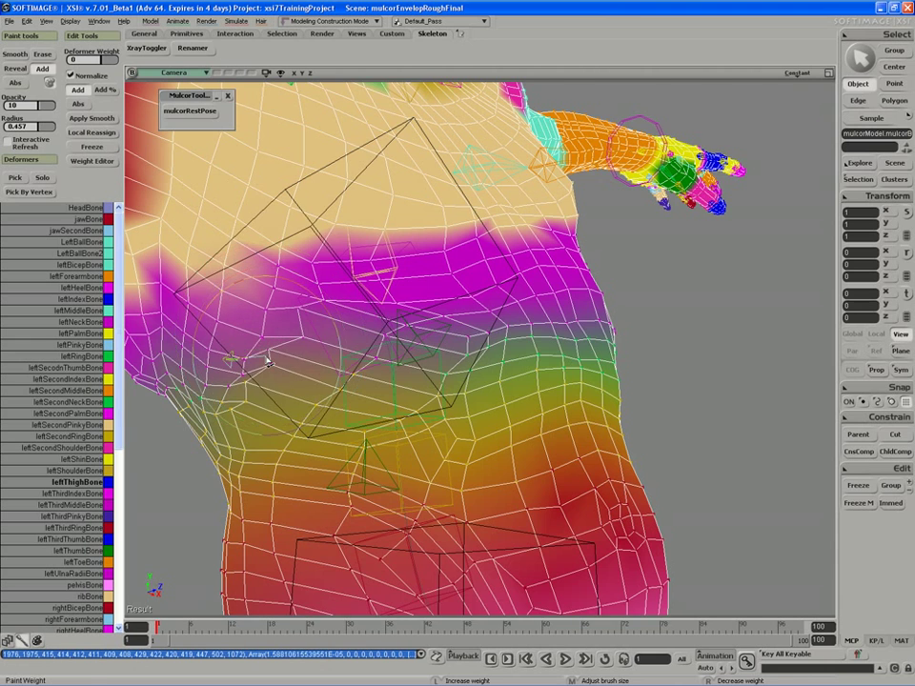
pyautogui.moveTo(262, 351)
pyautogui.mouseDown(button='right')
pyautogui.moveTo(253, 370)
pyautogui.moveTo(270, 365)
pyautogui.mouseUp(button='right')
# Smooth the weights between the tan and magenta zones along the side of the ribcage below the armpit
pyautogui.press('w')
pyautogui.click(295, 374)
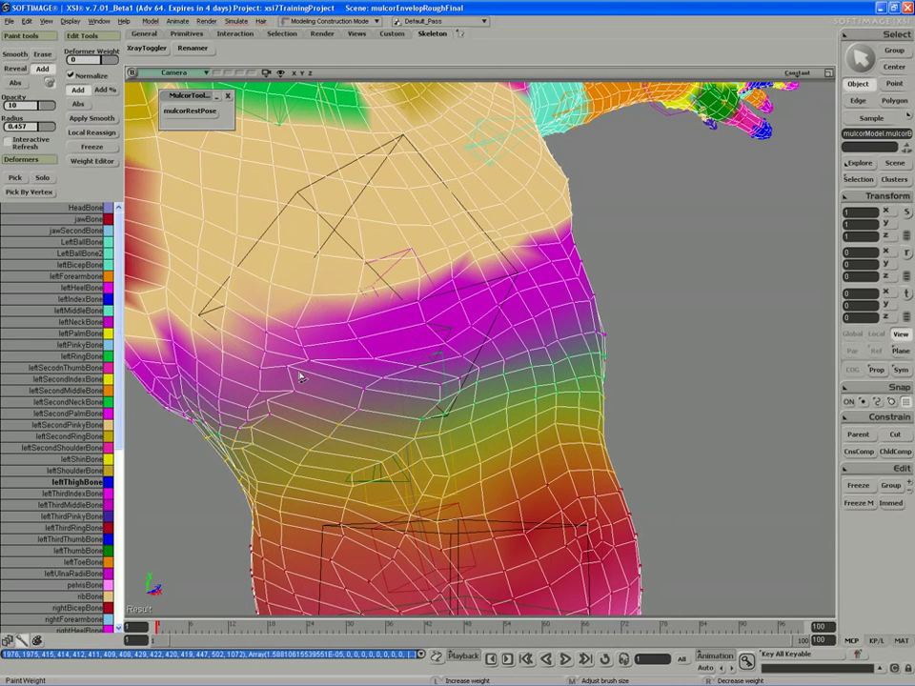
pyautogui.press('s')
pyautogui.press('w')
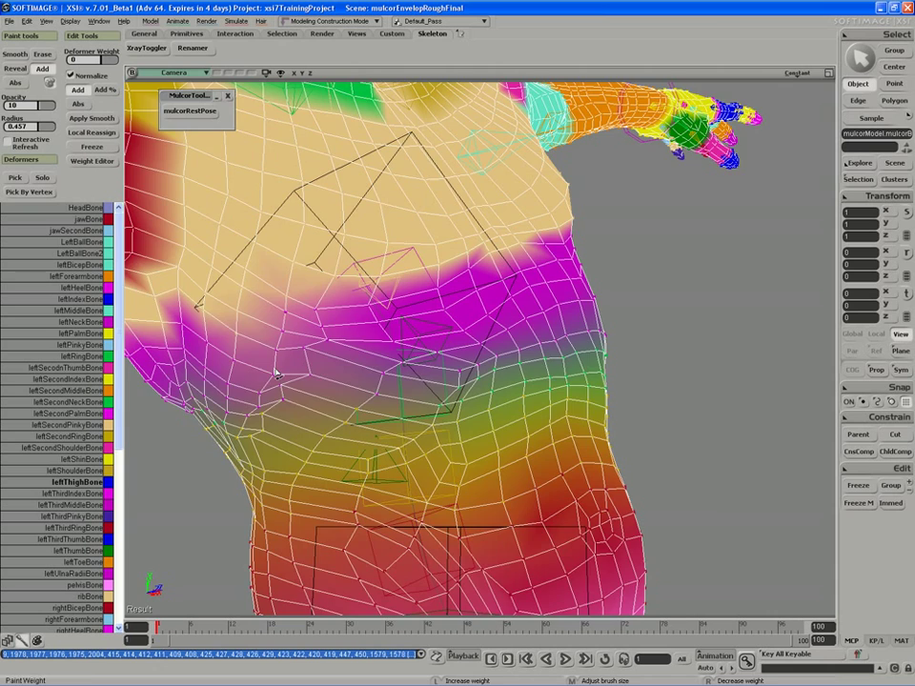
pyautogui.click(241, 395)
pyautogui.press('s')
pyautogui.moveTo(239, 394)
pyautogui.mouseDown(button='right')
pyautogui.moveTo(267, 343)
pyautogui.moveTo(265, 370)
pyautogui.moveTo(286, 370)
pyautogui.mouseUp(button='right')
pyautogui.press('w')
pyautogui.click(269, 340)
pyautogui.press('s')
pyautogui.press('w')
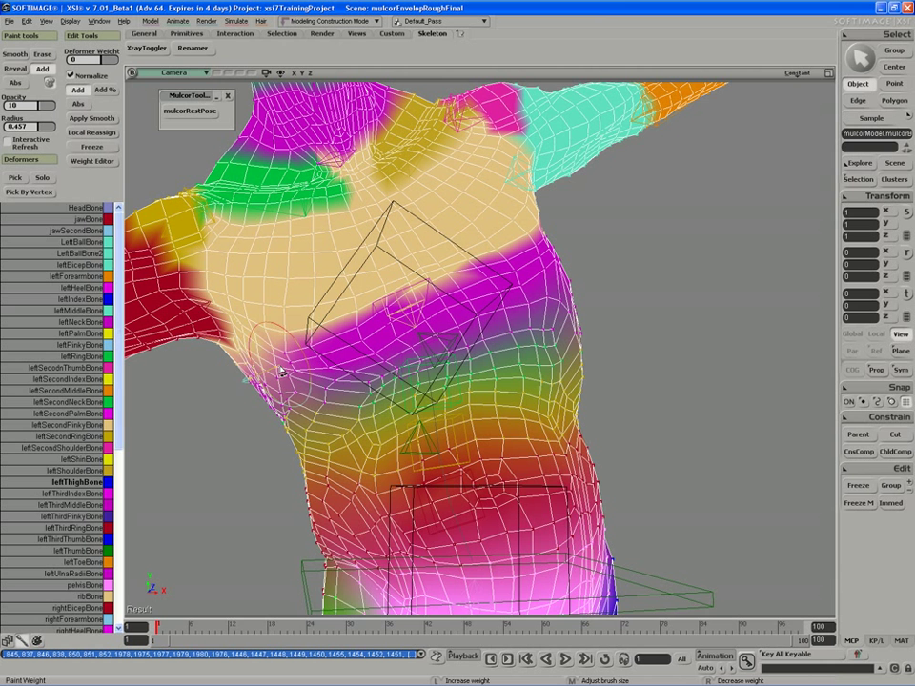
# Smooth the boundary between the tan and magenta zones across the front of the chest with a brush radius of 0.272
pyautogui.moveTo(286, 370)
pyautogui.mouseDown(button='middle')
pyautogui.moveTo(311, 370)
pyautogui.moveTo(289, 355)
pyautogui.mouseUp(button='middle')
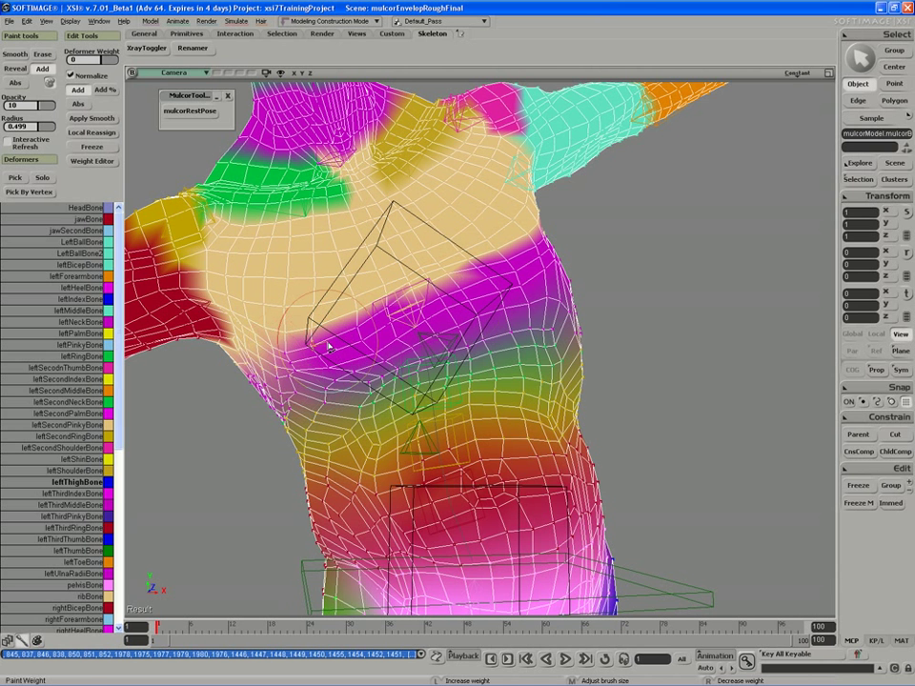
pyautogui.press('s')
pyautogui.moveTo(289, 355); pyautogui.dragTo(347, 388, button='right')
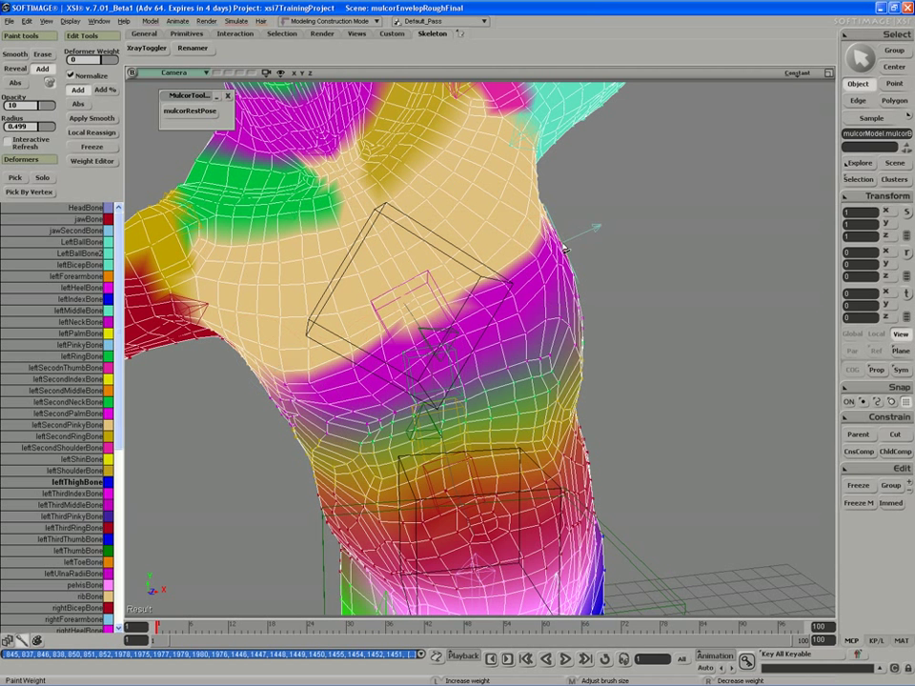
pyautogui.press('s')
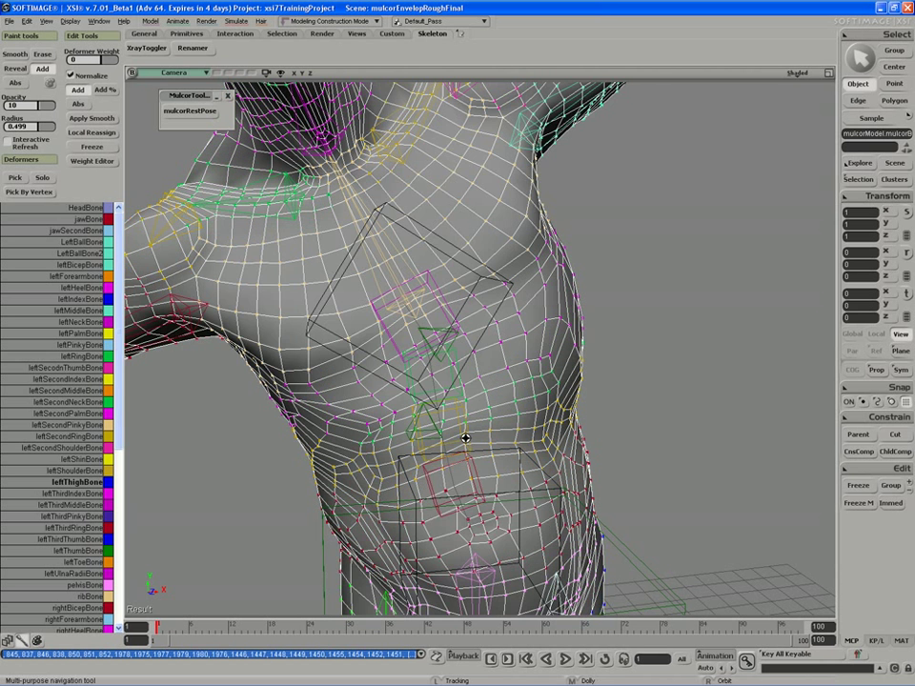
pyautogui.moveTo(466, 438); pyautogui.dragTo(469, 435, button='right')
pyautogui.moveTo(399, 382); pyautogui.dragTo(359, 379, button='middle')
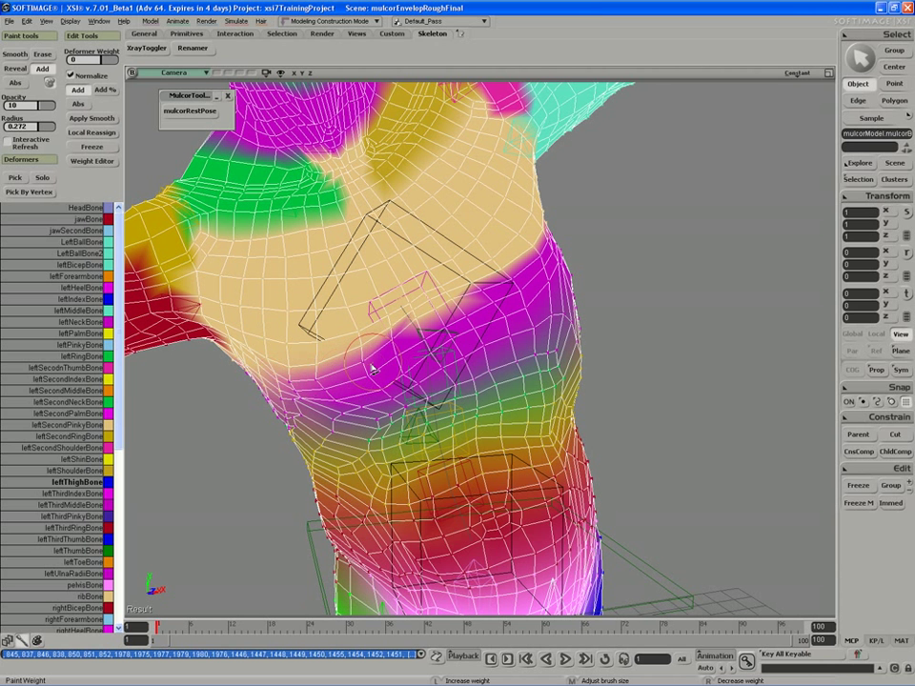
pyautogui.moveTo(404, 344); pyautogui.dragTo(481, 300)
pyautogui.moveTo(538, 261); pyautogui.dragTo(490, 269, button='middle')
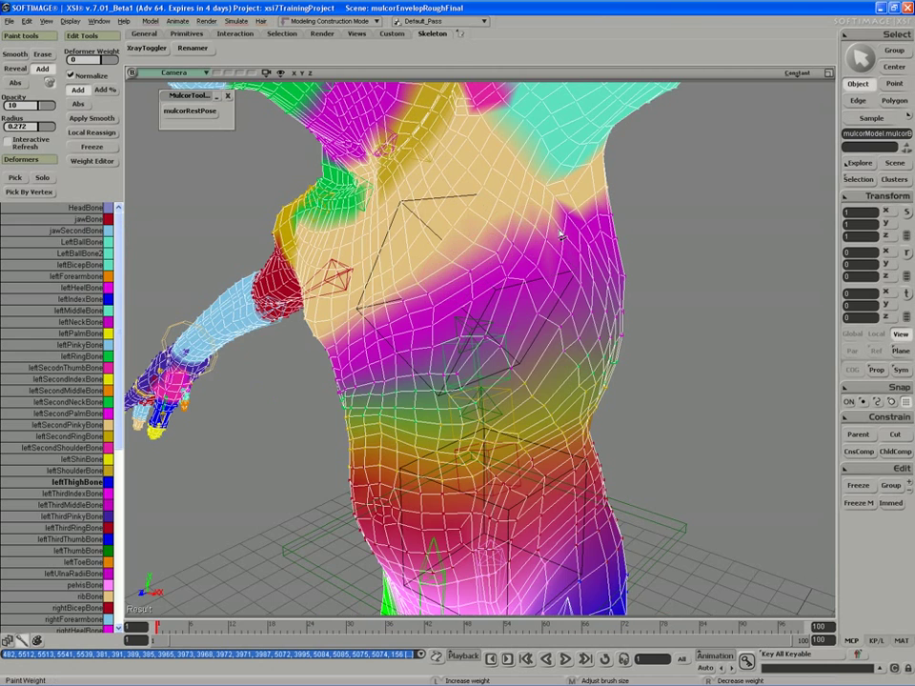
pyautogui.moveTo(515, 258); pyautogui.dragTo(550, 241)
# Set the brush radius to 0.37 and smooth the tan and magenta boundary around the other side onto the back
pyautogui.moveTo(551, 241); pyautogui.dragTo(527, 245, button='middle')
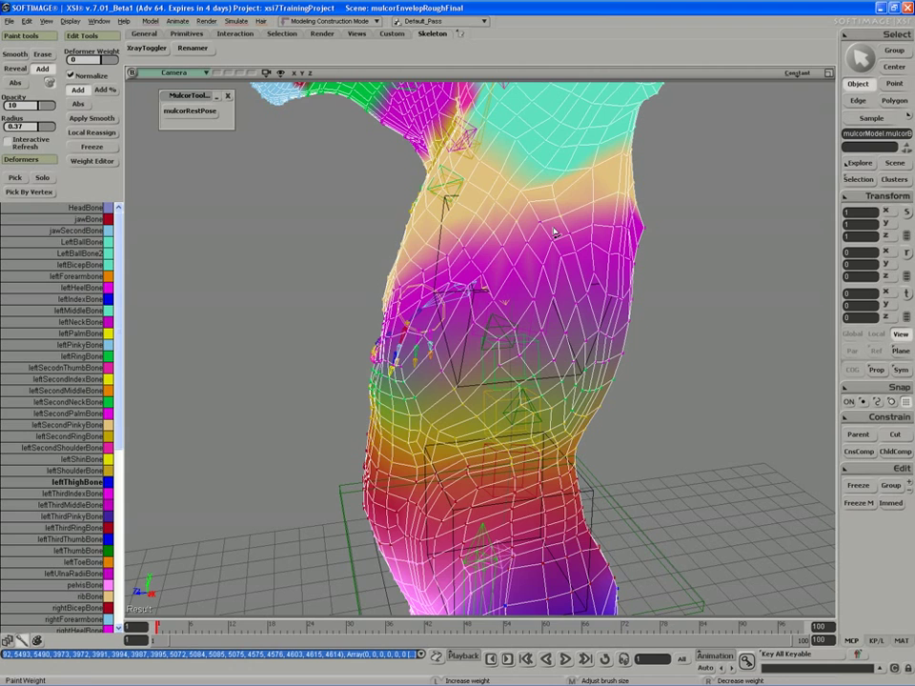
pyautogui.moveTo(499, 231); pyautogui.dragTo(461, 253, button='middle')
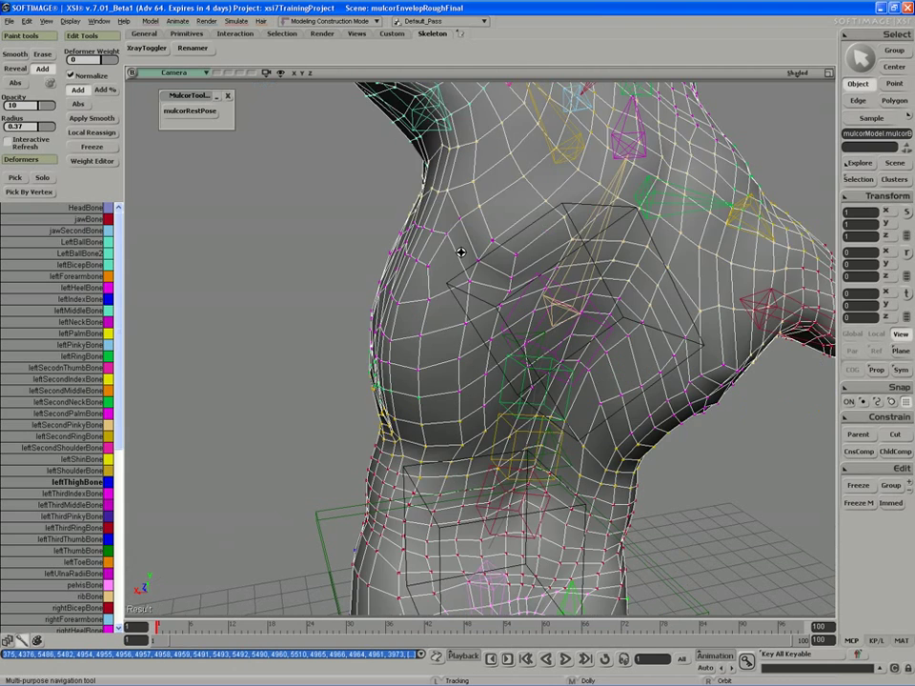
pyautogui.moveTo(443, 208)
pyautogui.mouseDown()
pyautogui.moveTo(527, 220)
pyautogui.moveTo(465, 217)
pyautogui.moveTo(490, 238)
pyautogui.mouseUp()
pyautogui.moveTo(490, 237); pyautogui.dragTo(461, 213, button='middle')
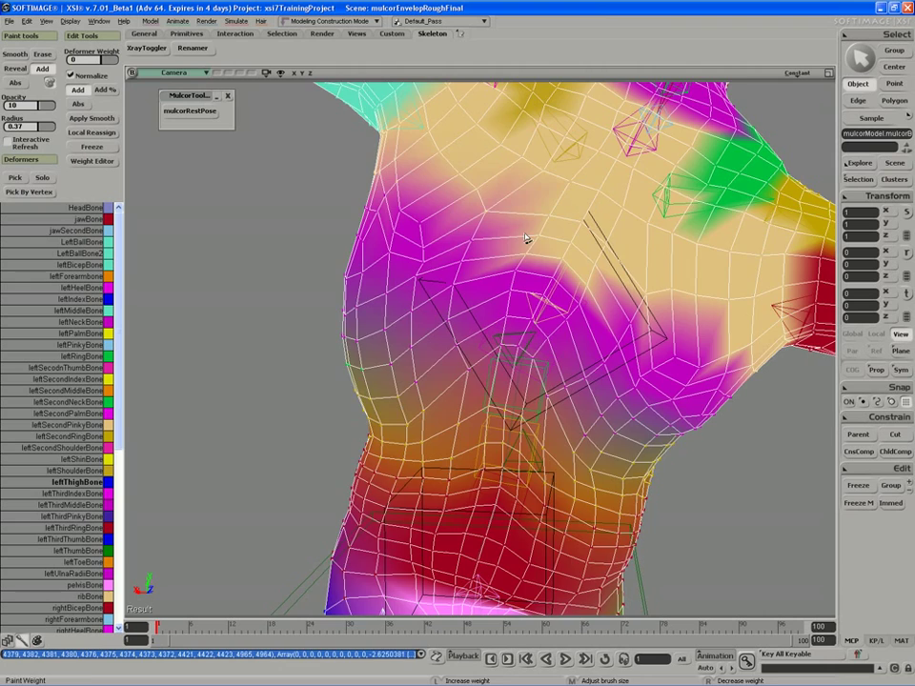
pyautogui.moveTo(526, 219); pyautogui.dragTo(479, 256, button='middle')
pyautogui.moveTo(479, 256)
pyautogui.mouseDown(button='right')
pyautogui.moveTo(420, 274)
pyautogui.moveTo(434, 258)
pyautogui.mouseUp(button='right')
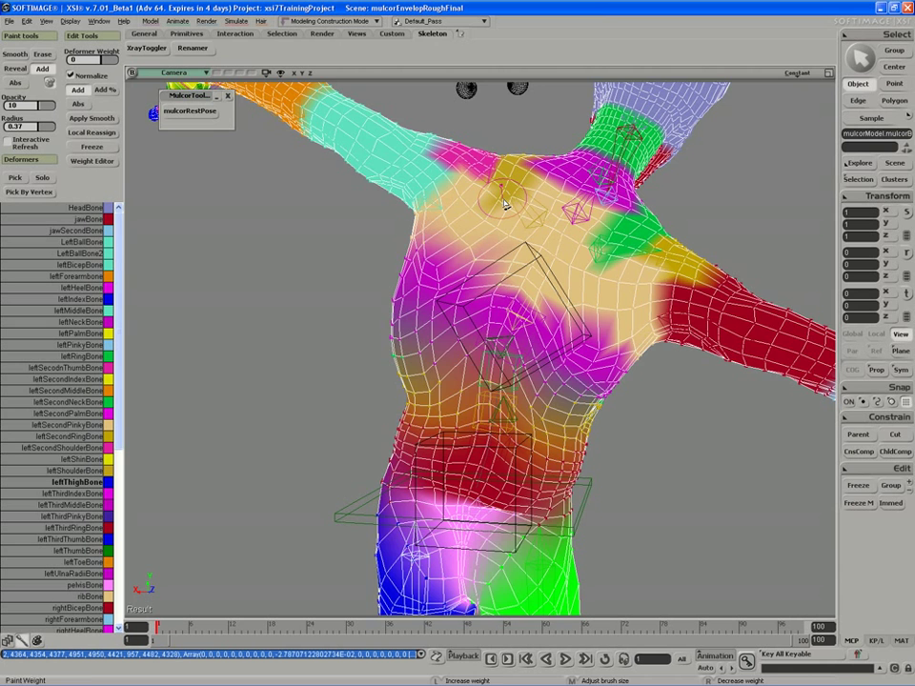
# Increase the brush radius to 0.481 and smooth the weights between the tan and magenta zones across the upper back
pyautogui.moveTo(474, 212); pyautogui.dragTo(470, 302, button='right')
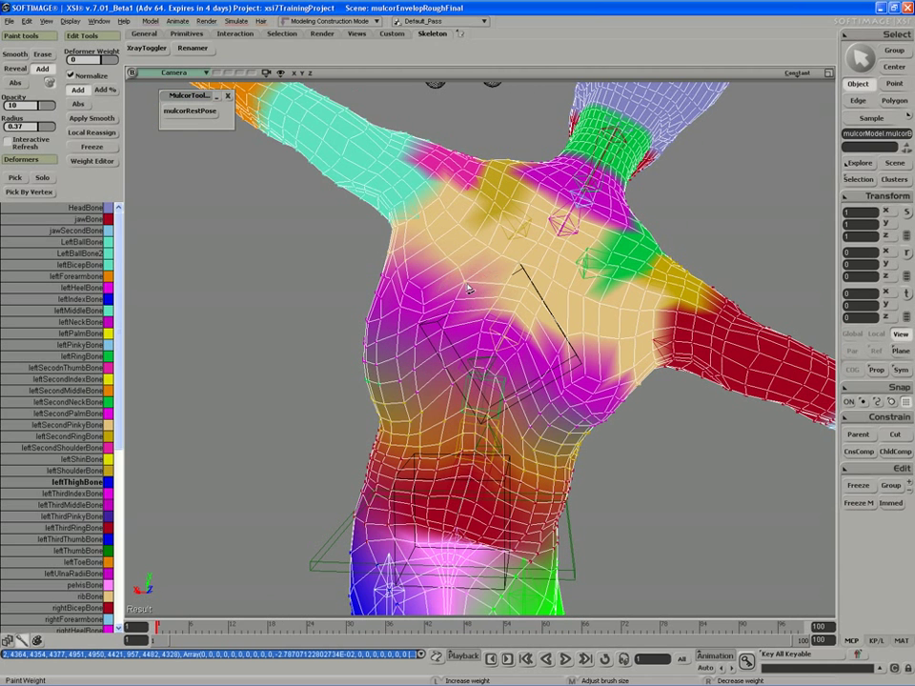
pyautogui.moveTo(401, 277); pyautogui.dragTo(410, 267, button='middle')
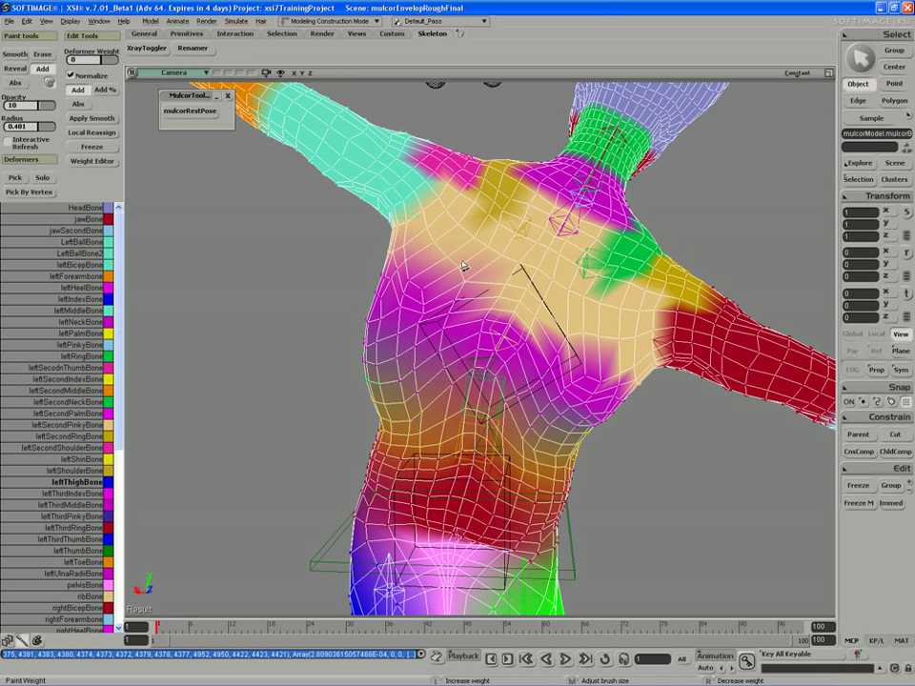
pyautogui.moveTo(416, 271)
pyautogui.mouseDown()
pyautogui.moveTo(440, 292)
pyautogui.moveTo(415, 259)
pyautogui.moveTo(450, 309)
pyautogui.moveTo(515, 311)
pyautogui.mouseUp()
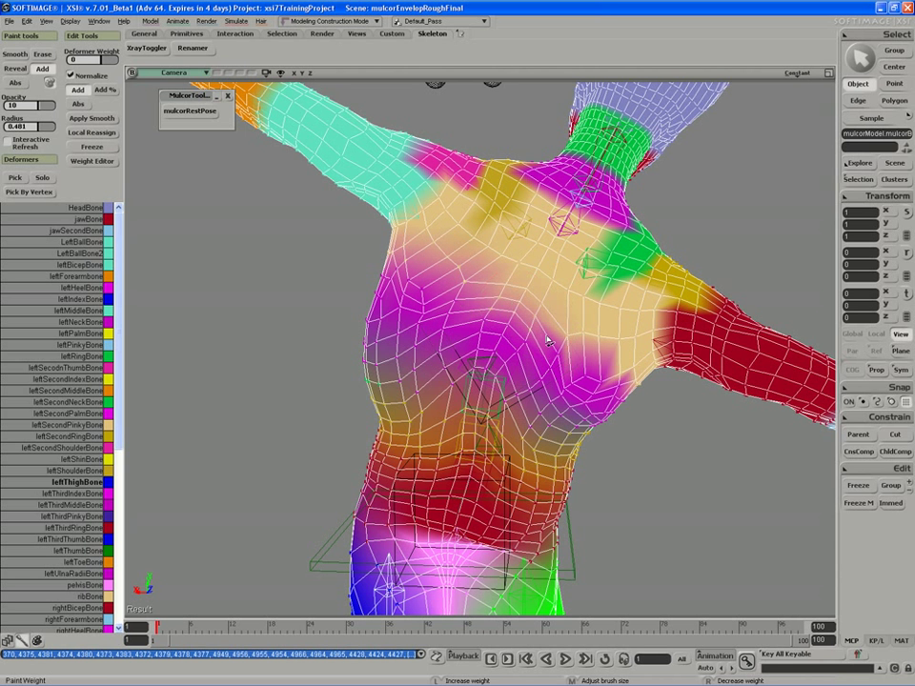
# Select the chest control, rotate it about -66.6° in Z to check the smoothed torso, and restore the rest pose with mulcorRestPose
pyautogui.press('s')
pyautogui.moveTo(580, 352); pyautogui.dragTo(532, 293, button='right')
pyautogui.click(464, 323)
pyautogui.press('c')
pyautogui.moveTo(531, 293); pyautogui.dragTo(517, 352)
pyautogui.click(189, 111)
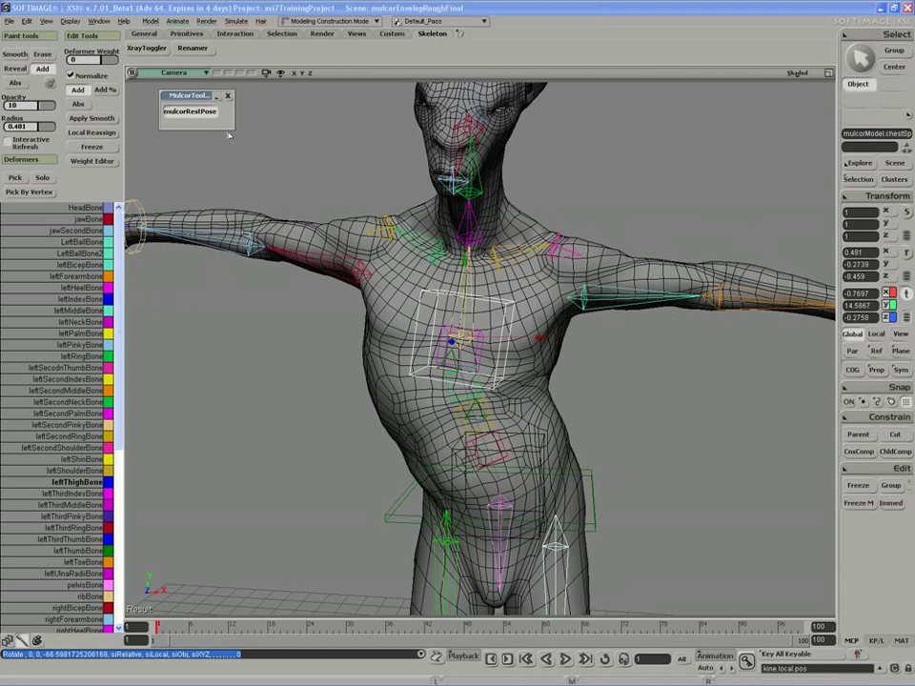
# Shift the chest control about 0.54 in X and tilt it sideways in Z to test the torso deformation
pyautogui.click(797, 73)
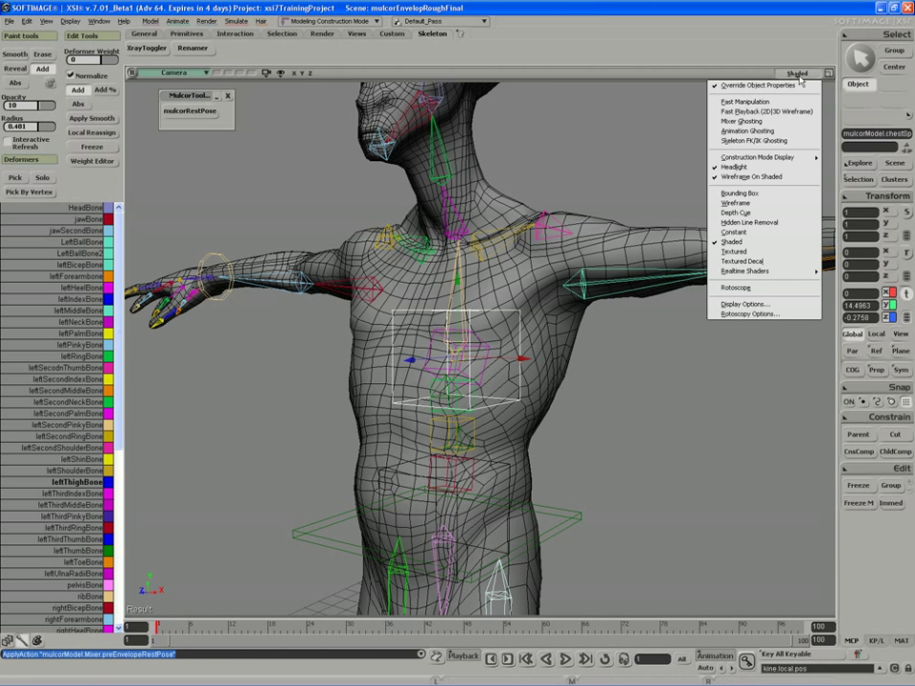
pyautogui.press('s')
pyautogui.scroll(2, 541, 421)
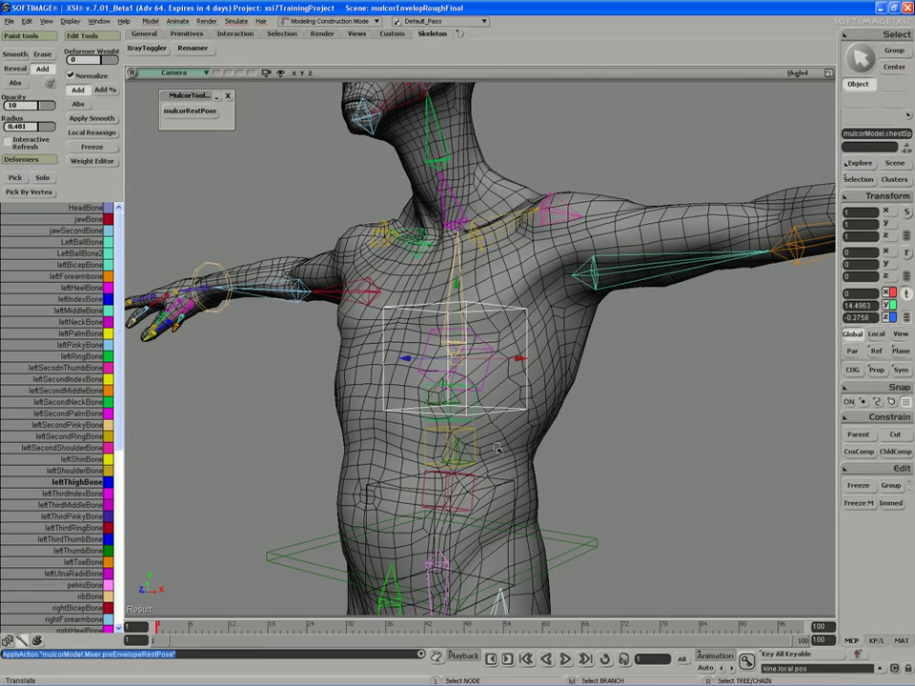
pyautogui.press('v')
pyautogui.moveTo(489, 357); pyautogui.dragTo(505, 377)
pyautogui.press('c')
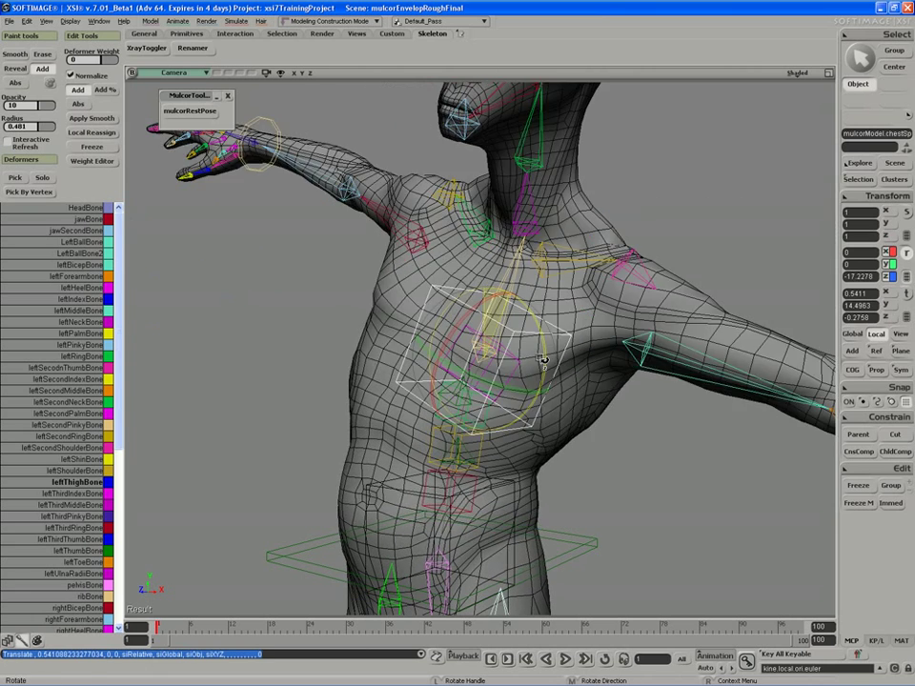
pyautogui.press('s')
pyautogui.moveTo(506, 377); pyautogui.dragTo(436, 381, button='right')
# Move the chest control further to about 0.85 in X and rotate it to about 4.07, -6.46, -67.46° to check the bend
pyautogui.press('v')
pyautogui.moveTo(439, 341); pyautogui.dragTo(420, 281)
pyautogui.press('c')
pyautogui.press('s')
pyautogui.moveTo(420, 280); pyautogui.dragTo(384, 368, button='right')
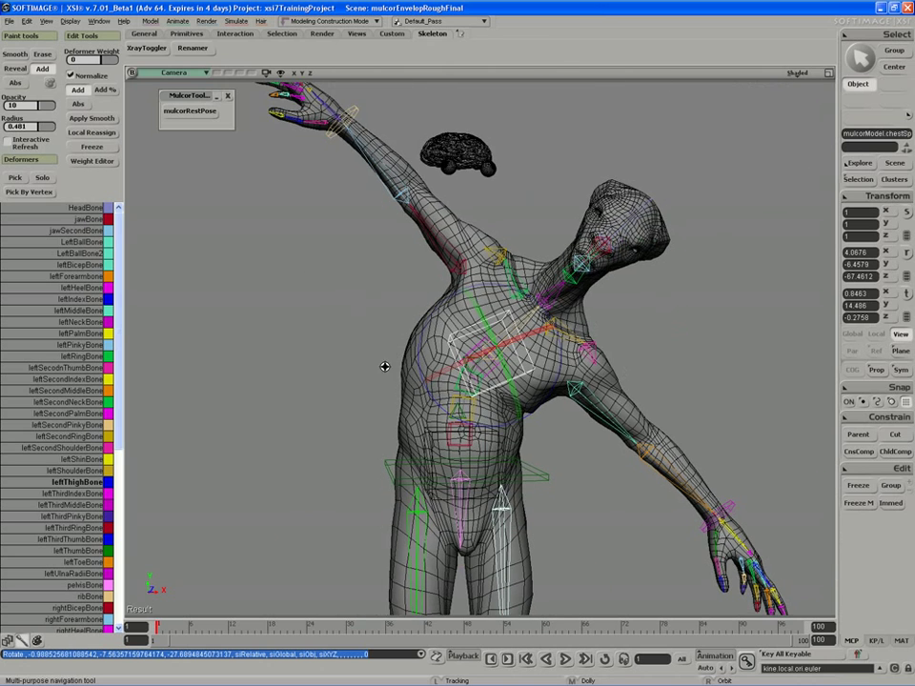
# Move the hip and chest depth controls to test the torso bulge, and restore the rest pose with mulcorRestPose
pyautogui.press('v')
pyautogui.click(458, 408)
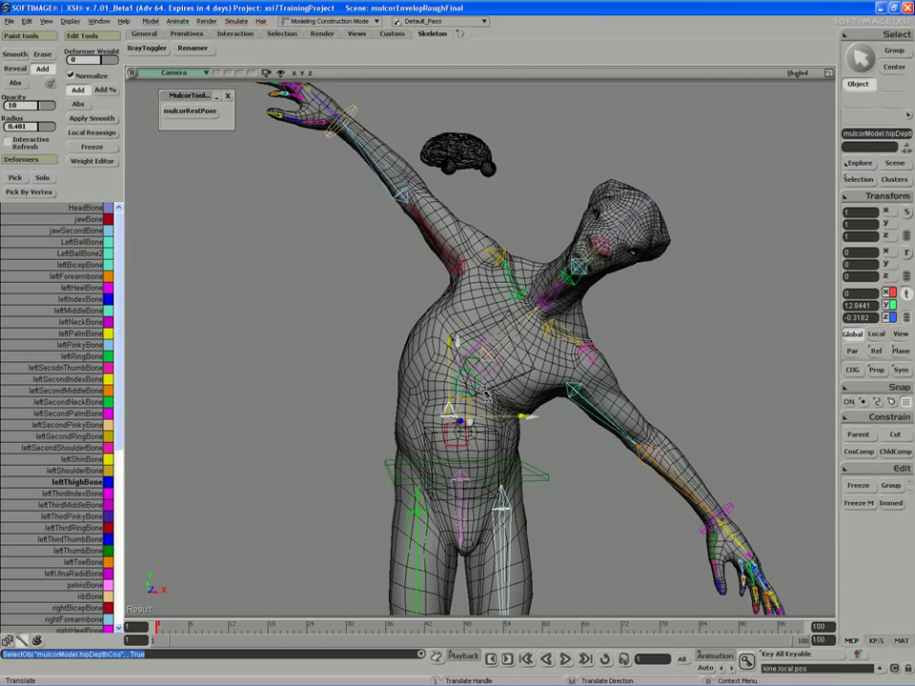
pyautogui.press('space')
pyautogui.click(473, 363)
pyautogui.press('v')
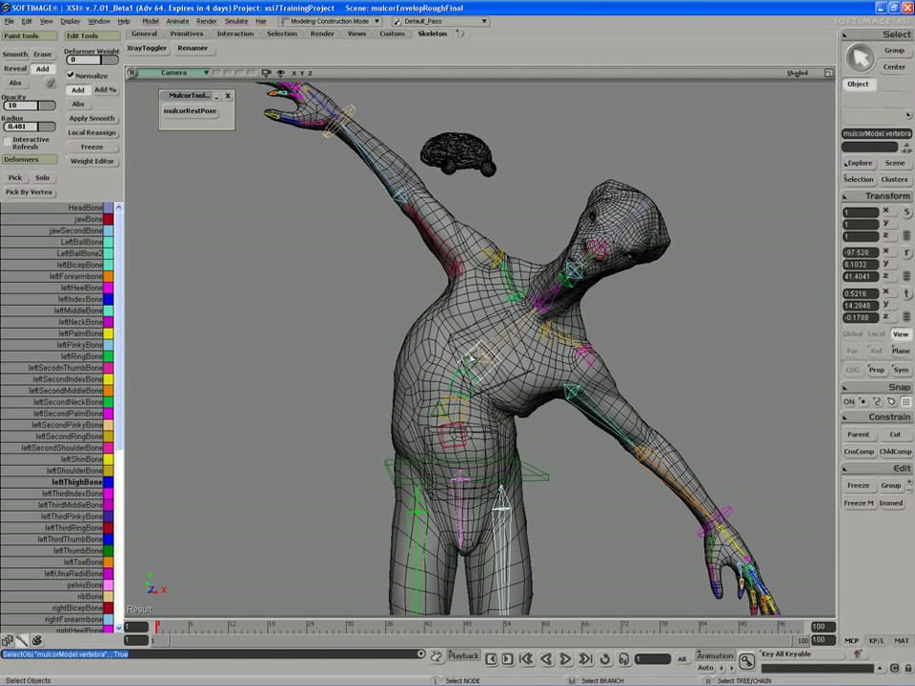
pyautogui.click(471, 359)
pyautogui.moveTo(494, 338); pyautogui.dragTo(486, 360)
pyautogui.moveTo(487, 360); pyautogui.dragTo(275, 143, button='right')
pyautogui.press('space')
pyautogui.click(214, 112)
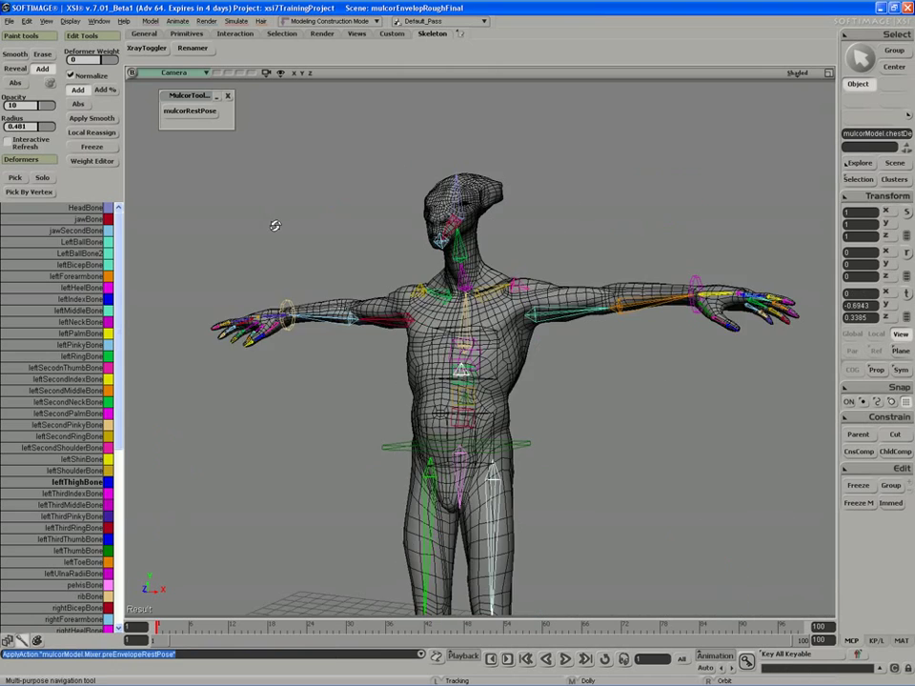
# Select the body mesh's points along the character's left half of the torso and mirror their envelope weights to the other side
pyautogui.scroll(3, 248, 257)
pyautogui.click(502, 363)
pyautogui.moveTo(503, 363); pyautogui.dragTo(517, 408, button='right')
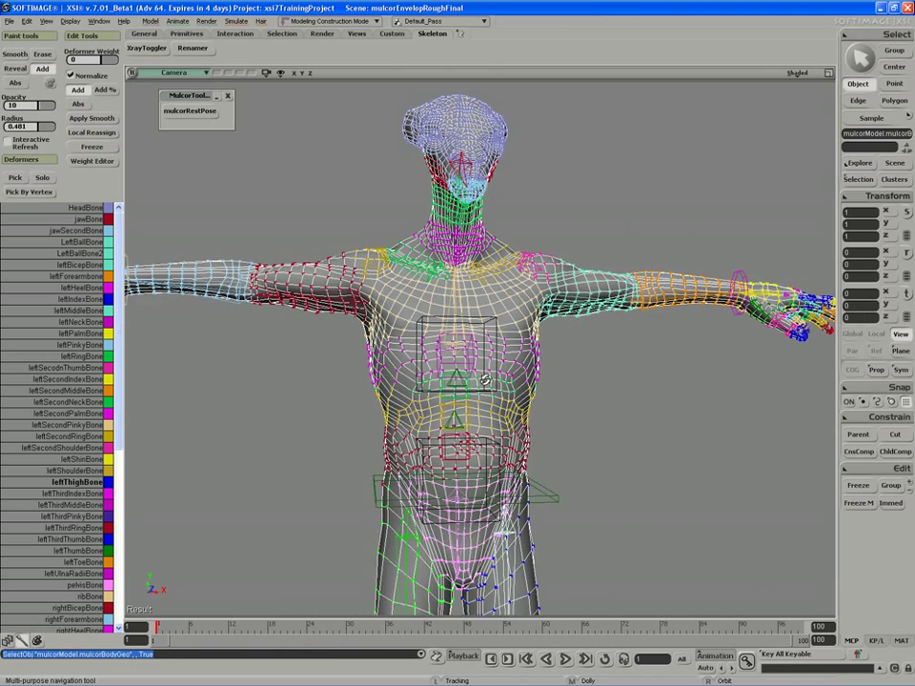
pyautogui.press('t')
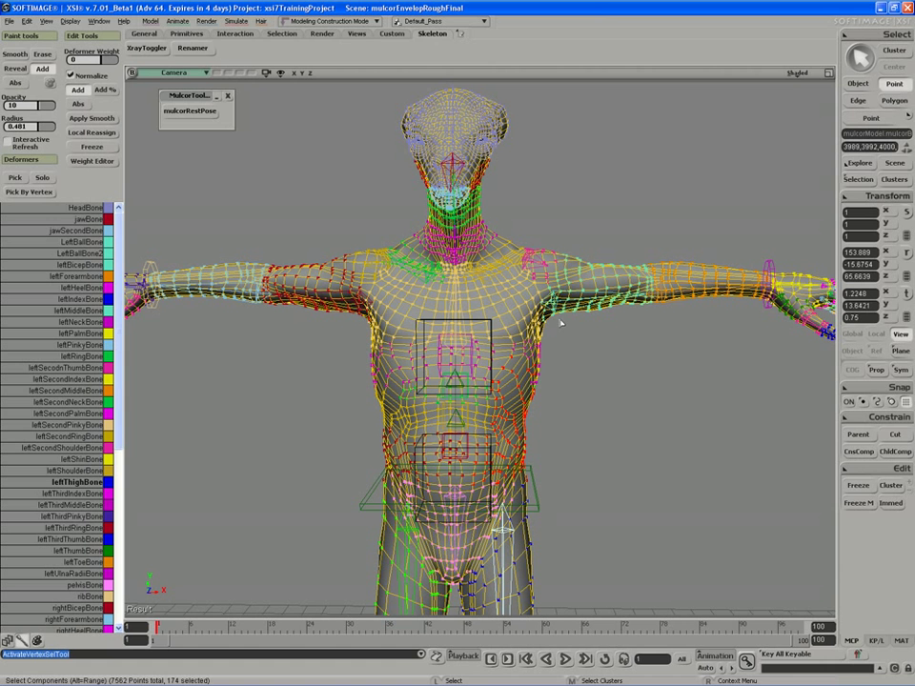
pyautogui.moveTo(557, 316); pyautogui.dragTo(458, 492)
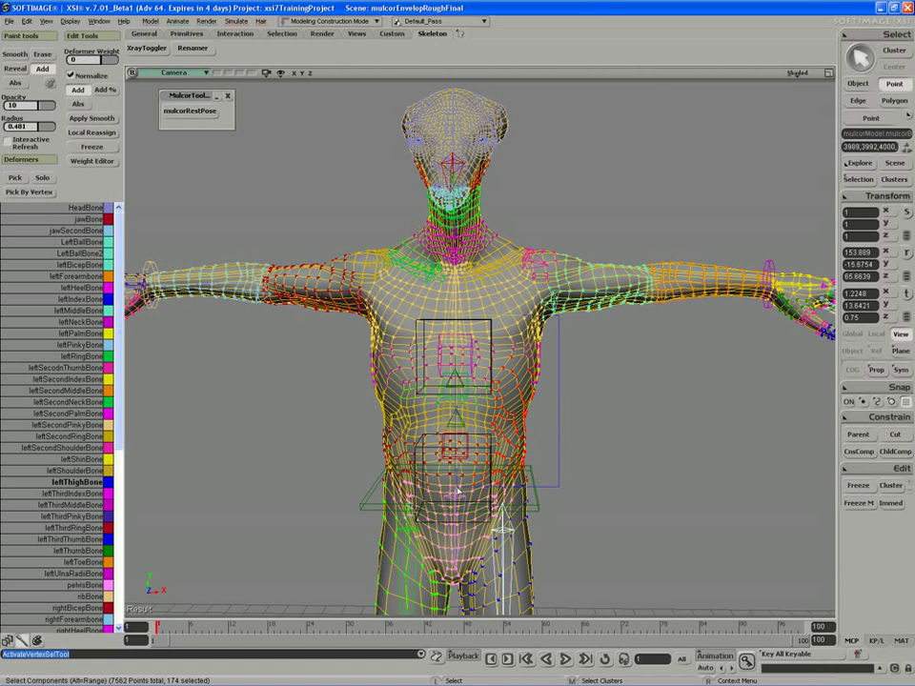
pyautogui.click(176, 23)
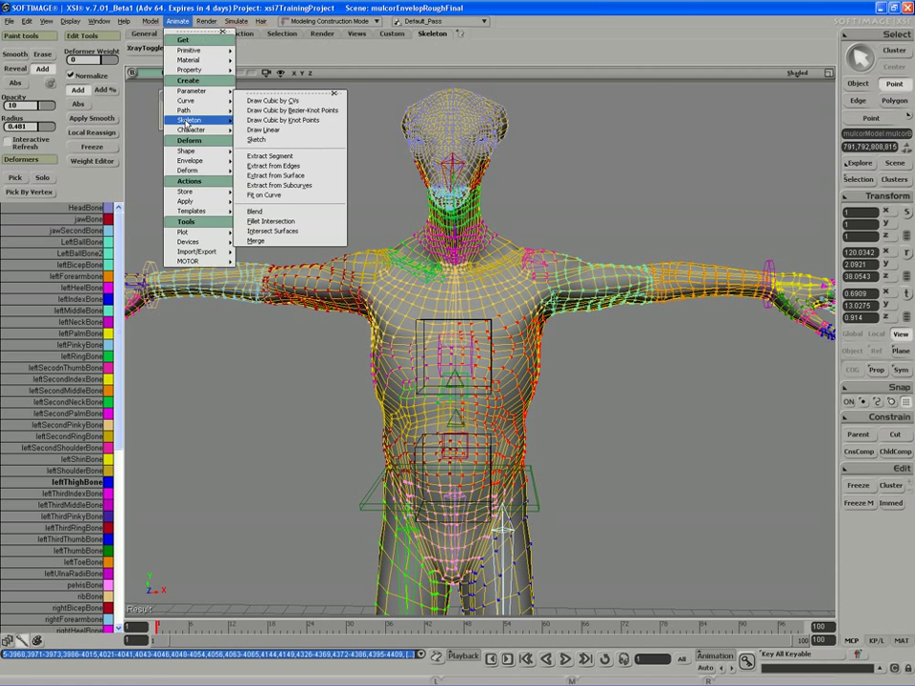
pyautogui.moveTo(199, 153)
pyautogui.click(264, 235)
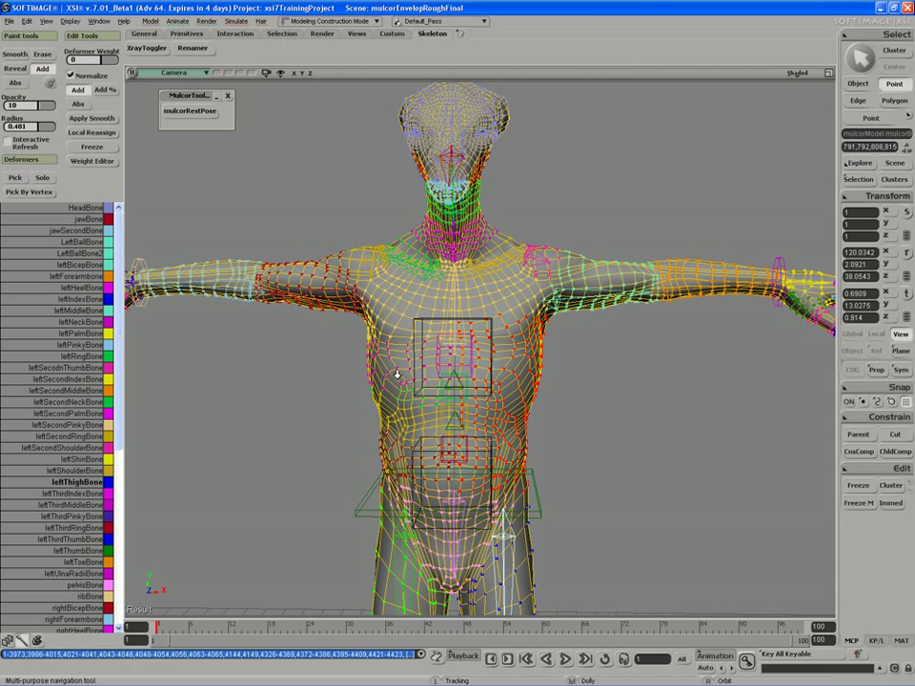
# Select the chest control and twist it to about -3.45, -53.43, 11.74° to check the torso weights on both sides
pyautogui.click(417, 324)
pyautogui.scroll(2, 406, 315)
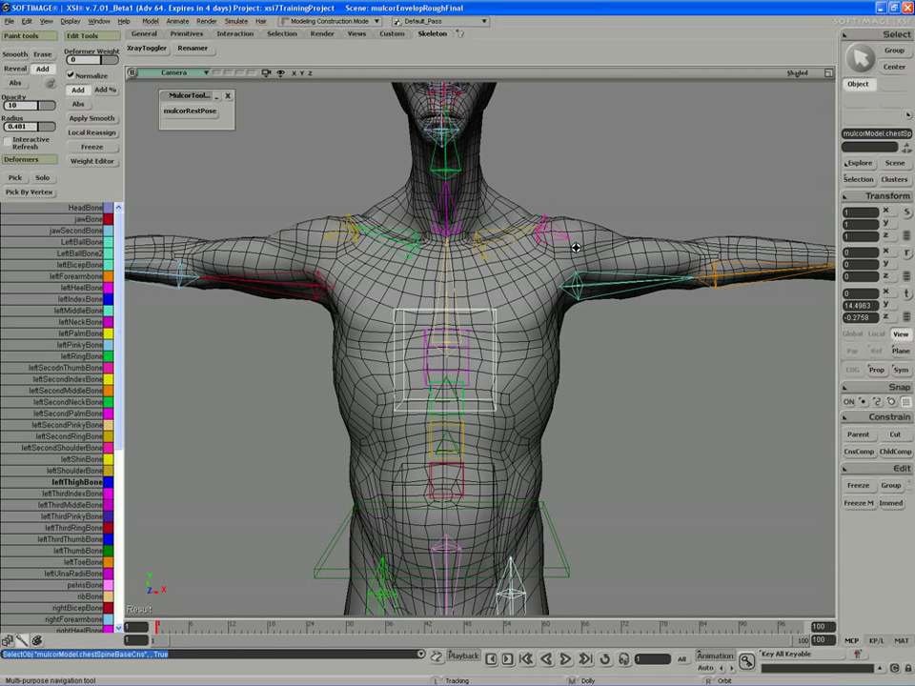
pyautogui.moveTo(505, 222); pyautogui.dragTo(580, 324, button='right')
pyautogui.scroll(2, 572, 341)
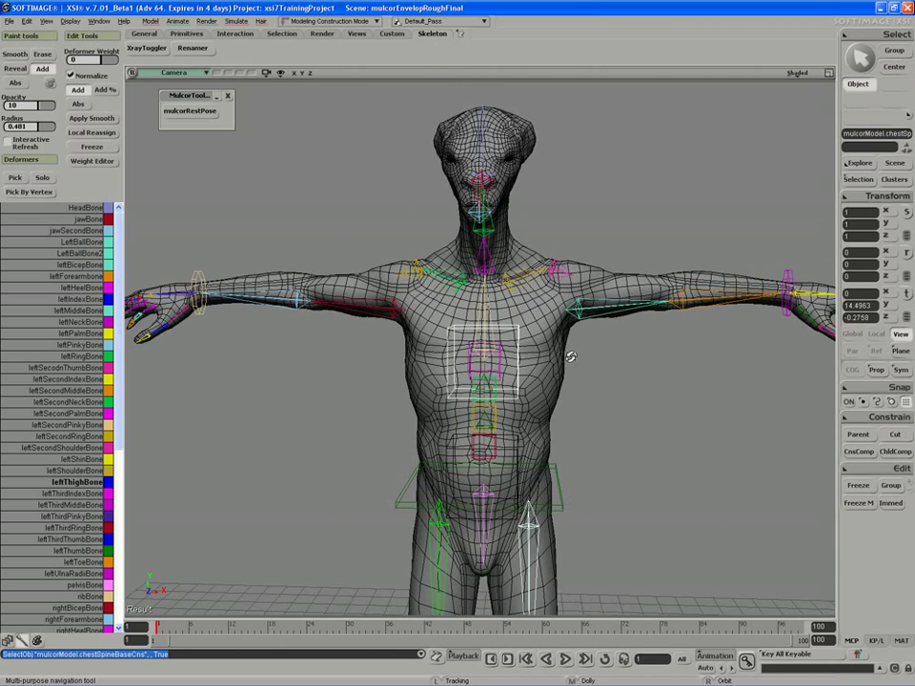
pyautogui.press('c')
pyautogui.scroll(4, 534, 357)
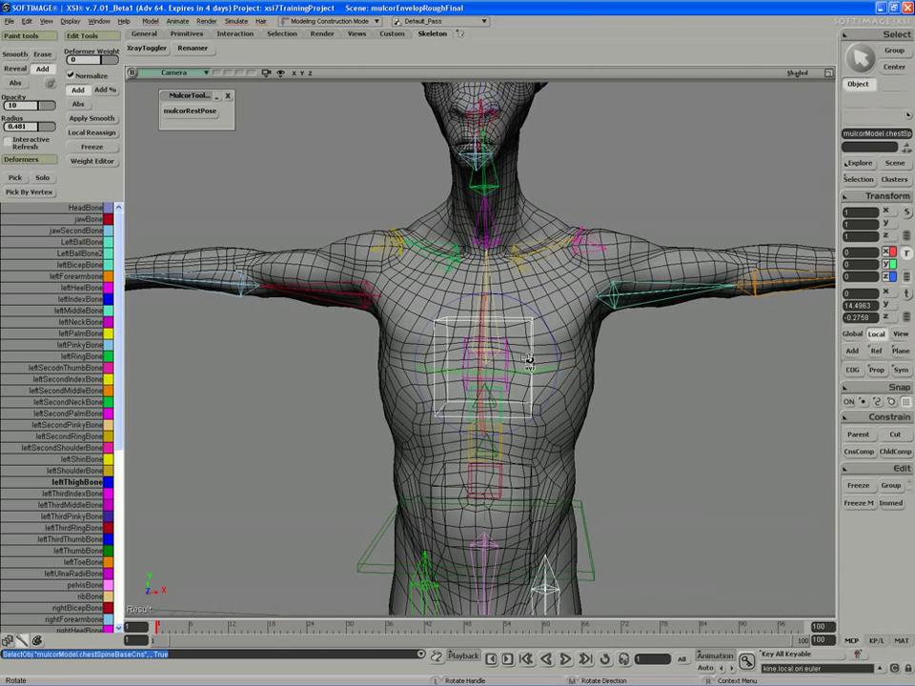
pyautogui.moveTo(528, 361); pyautogui.dragTo(478, 358)
pyautogui.press('s')
pyautogui.moveTo(479, 358); pyautogui.dragTo(513, 402, button='right')
pyautogui.scroll(2, 511, 395)
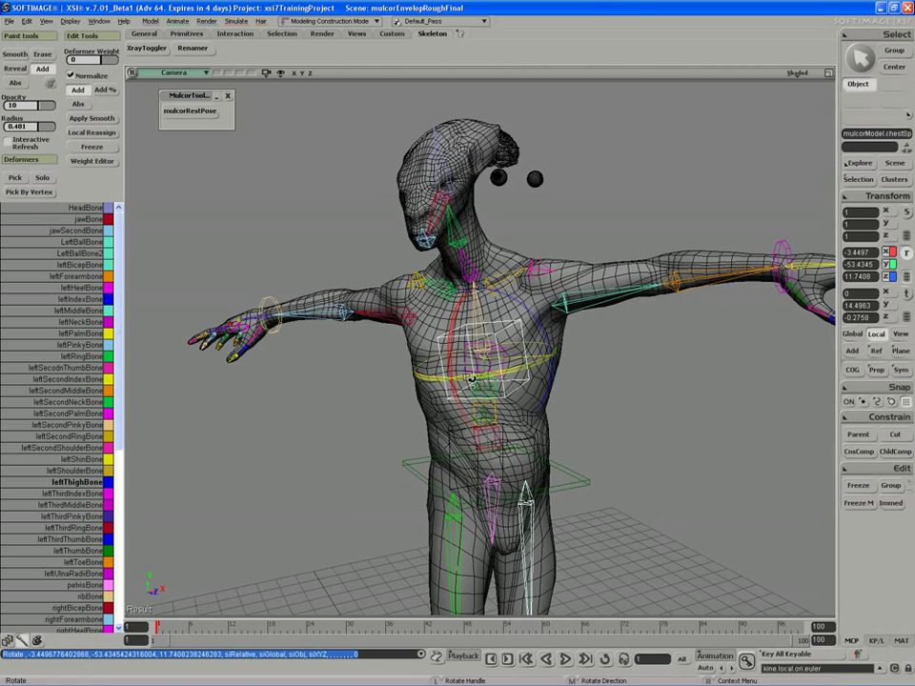
# Rotate the chest control further to check the torso from another angle, and restore the rest pose with mulcorRestPose
pyautogui.moveTo(515, 377); pyautogui.dragTo(502, 303)
pyautogui.moveTo(502, 303); pyautogui.dragTo(260, 190, button='right')
pyautogui.press('c')
pyautogui.click(189, 110)
pyautogui.scroll(5, 283, 276)
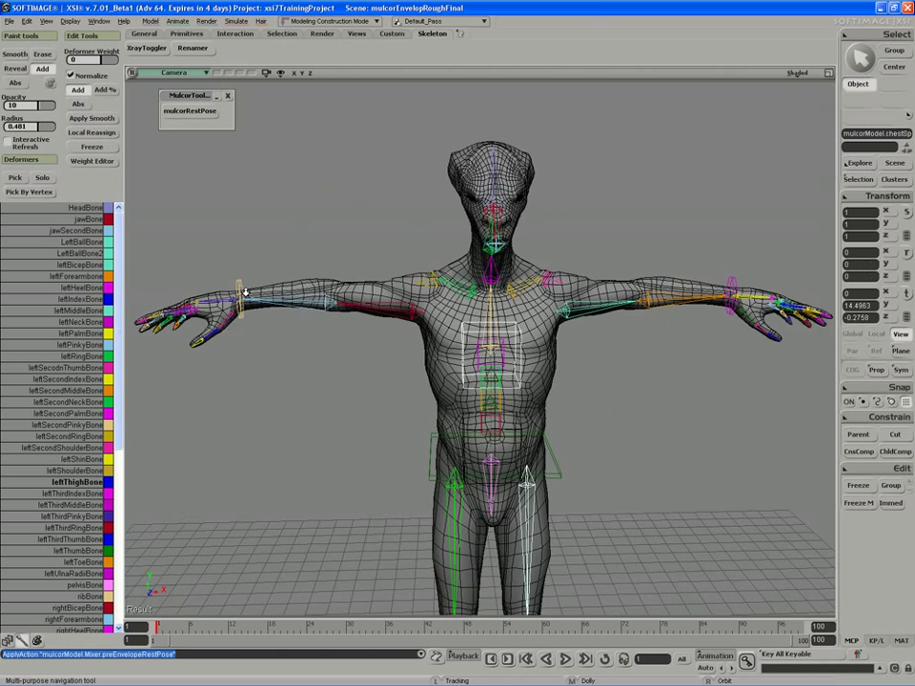
pyautogui.moveTo(239, 315); pyautogui.dragTo(434, 426, button='right')
pyautogui.press('space')
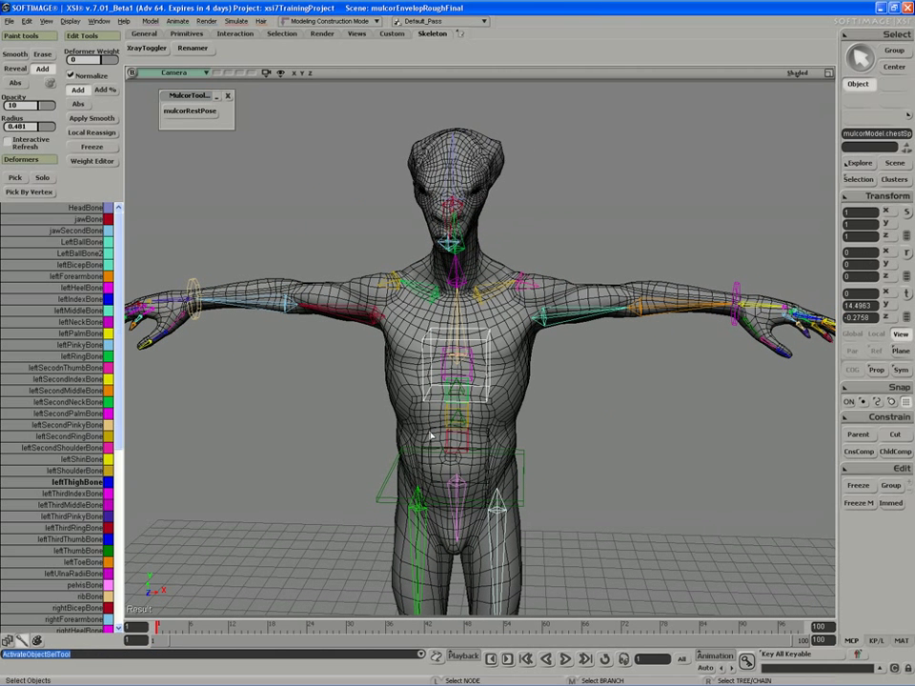